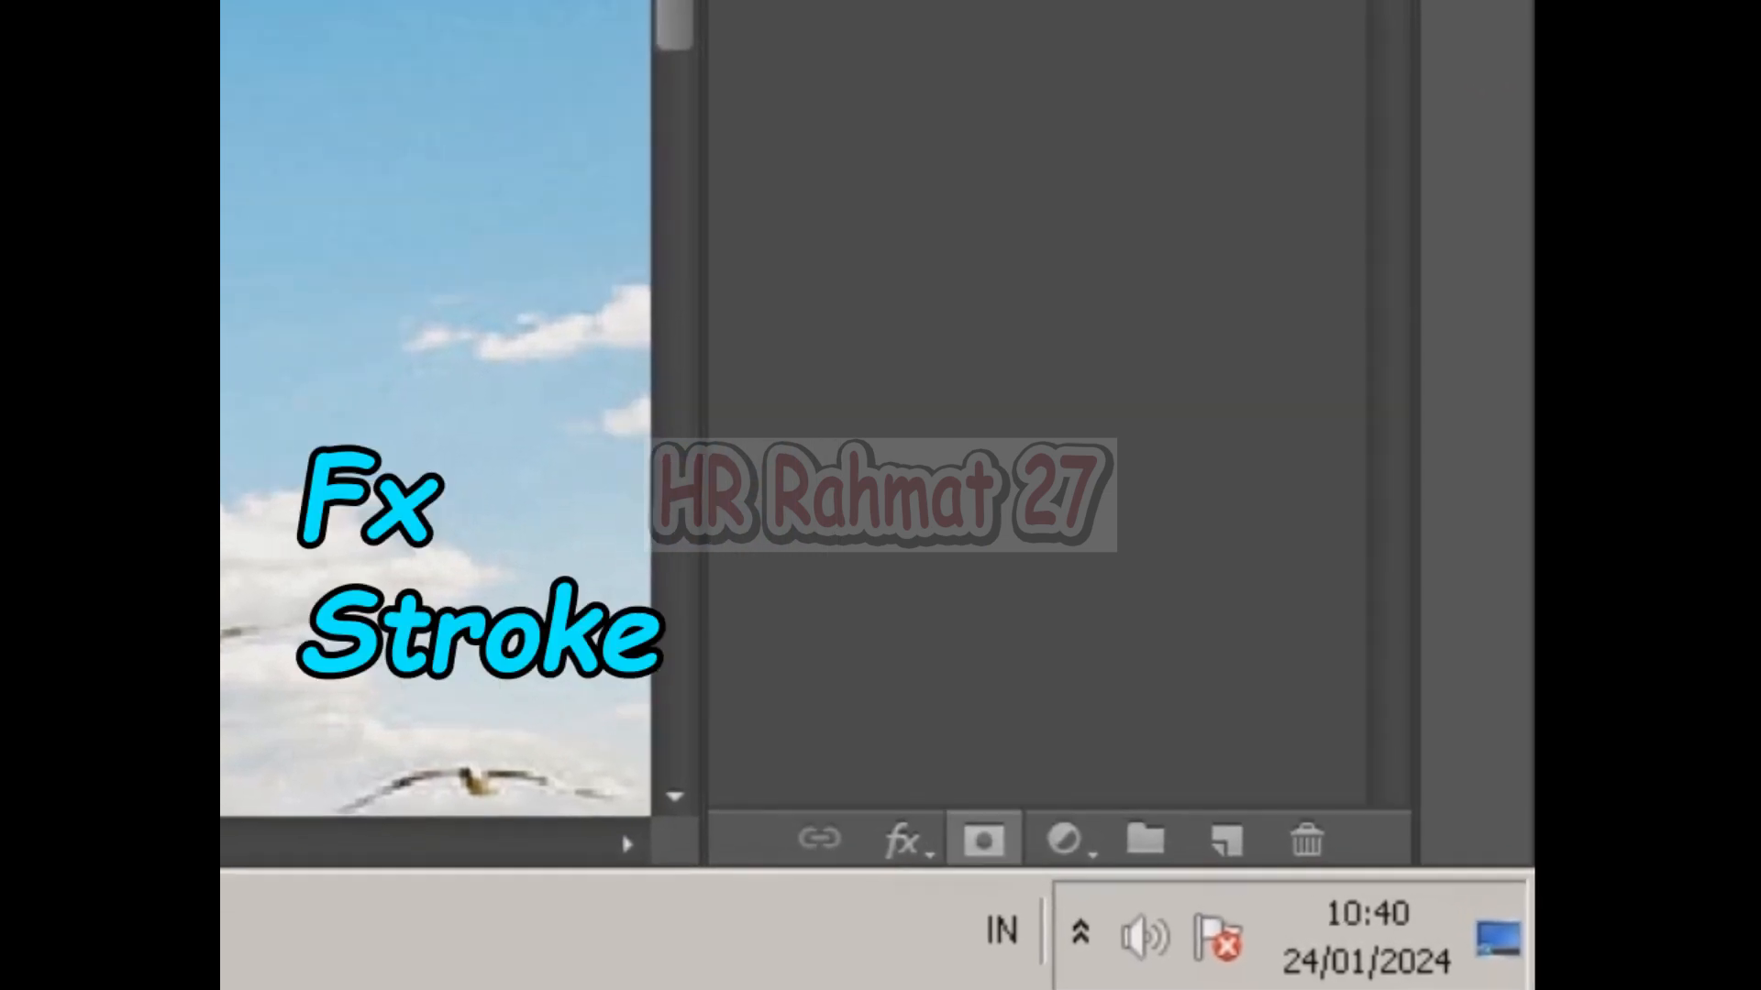
# Add a Stroke layer style to the Effect text layer and set its fill type to Gradient.
pyautogui.click(903, 841)
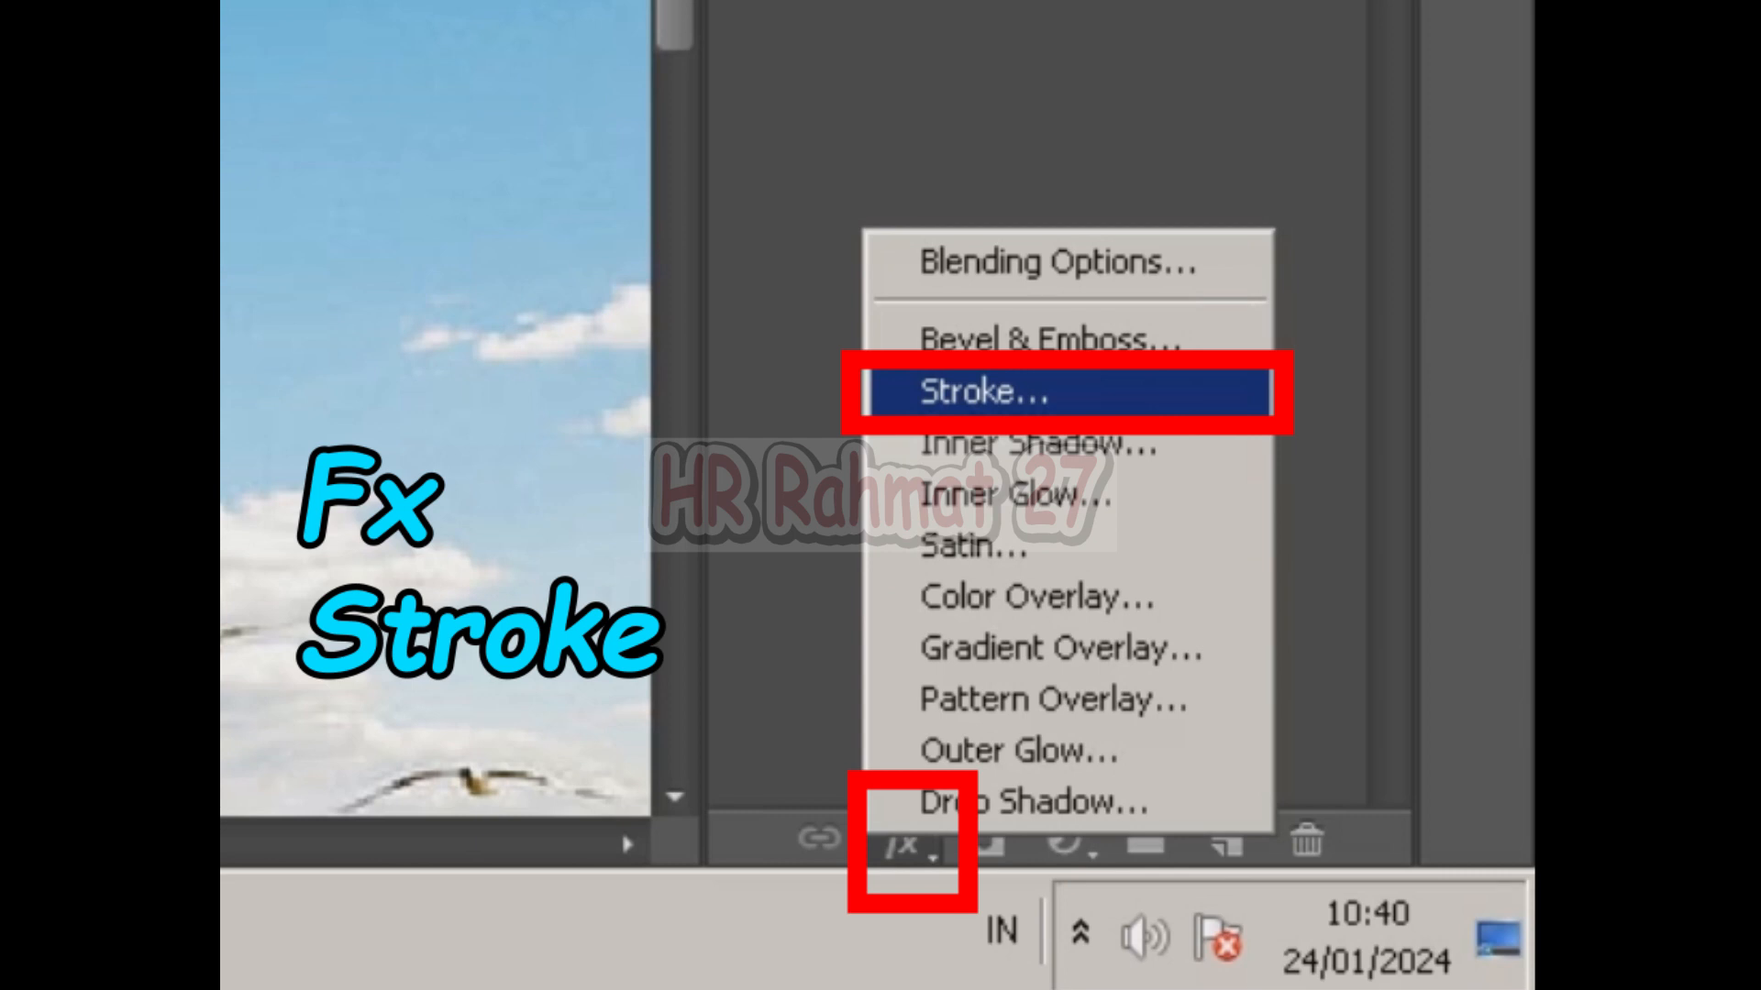
pyautogui.click(984, 392)
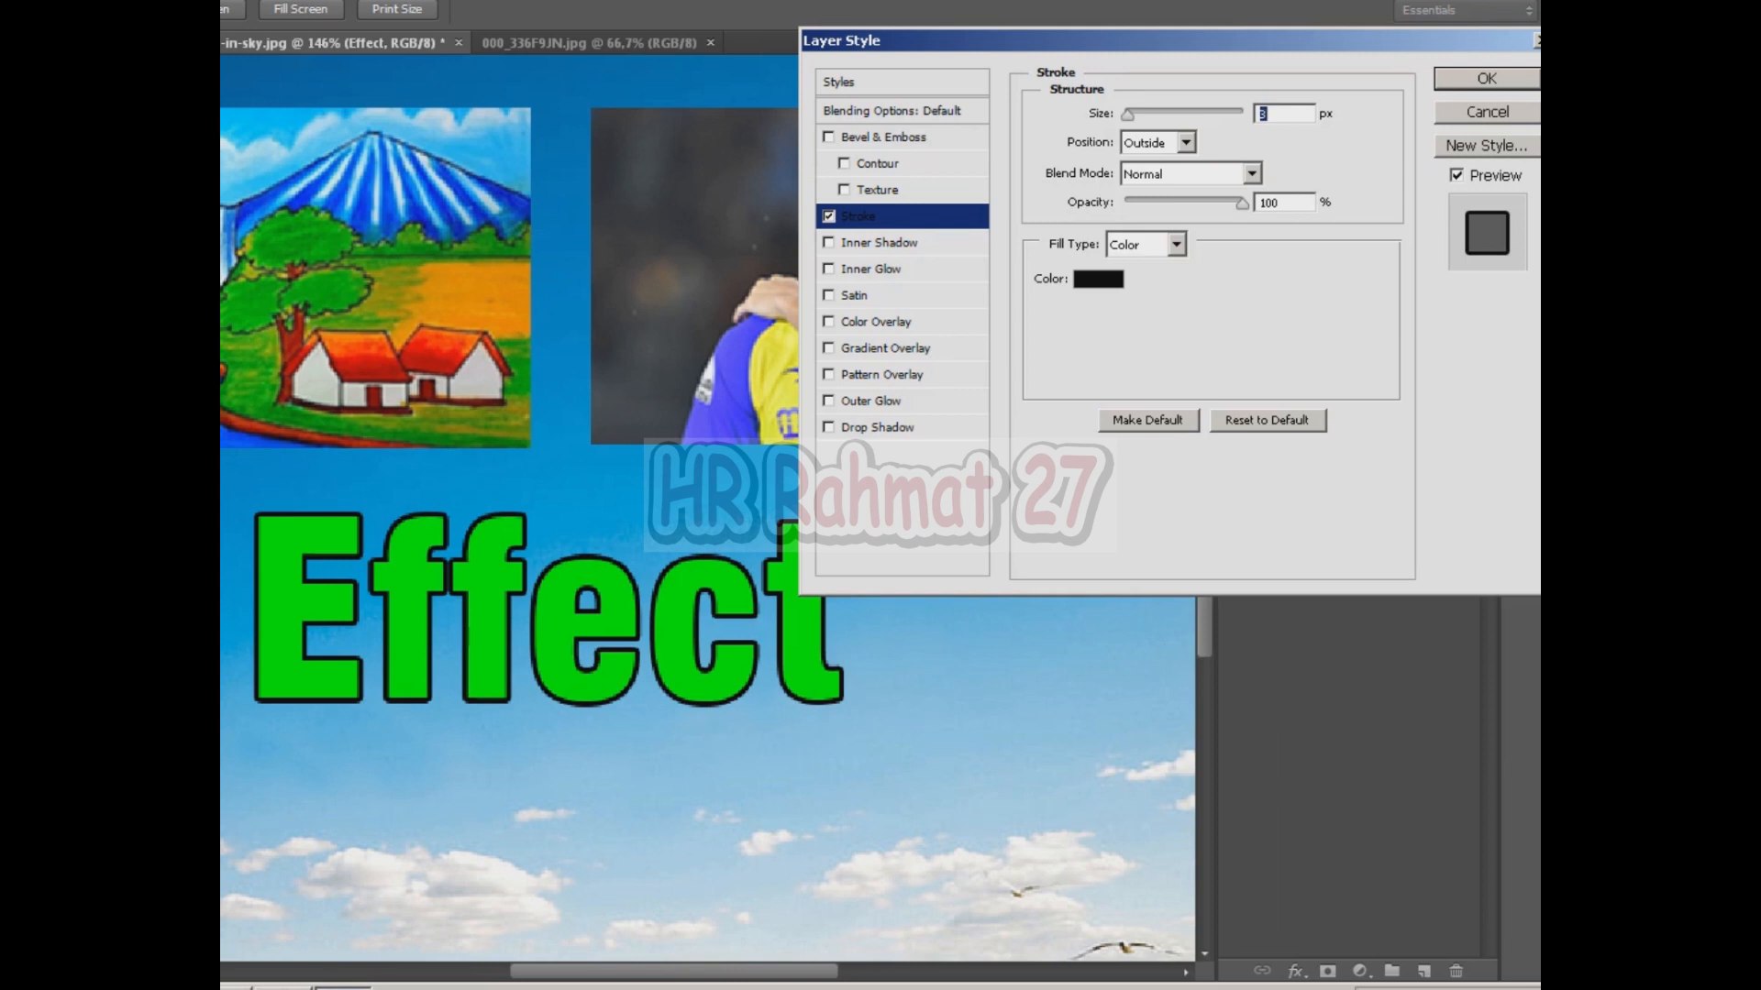
pyautogui.click(1146, 244)
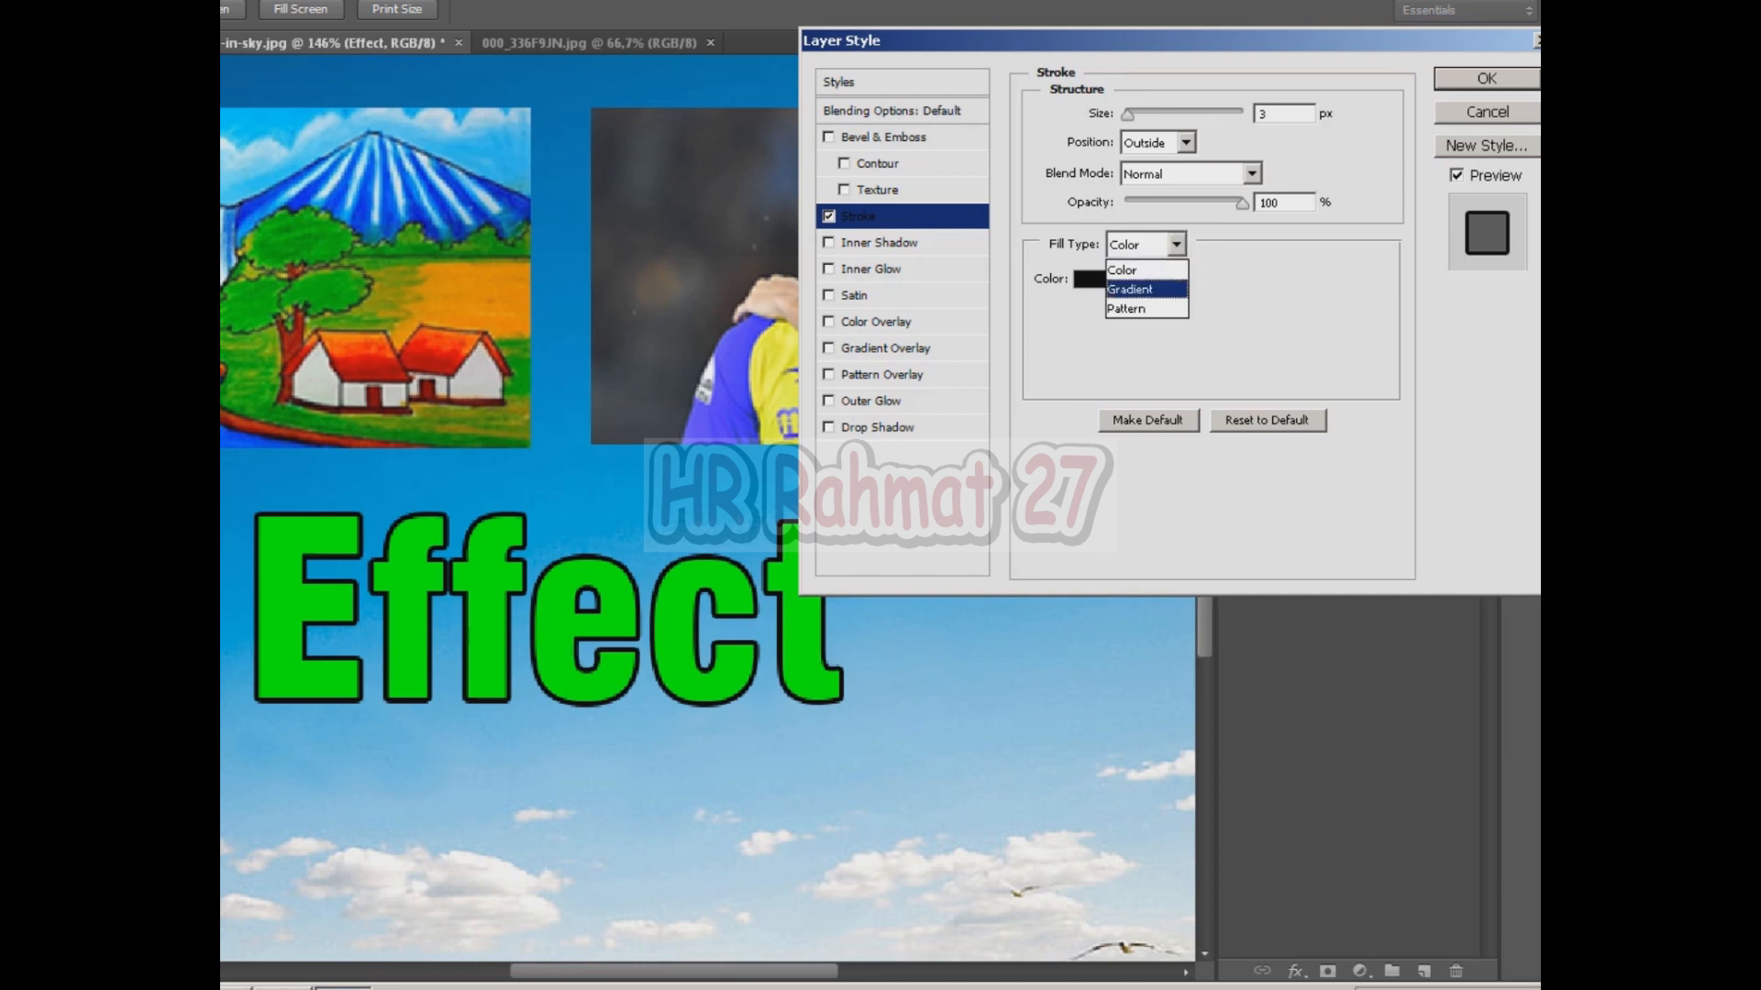
pyautogui.click(1130, 290)
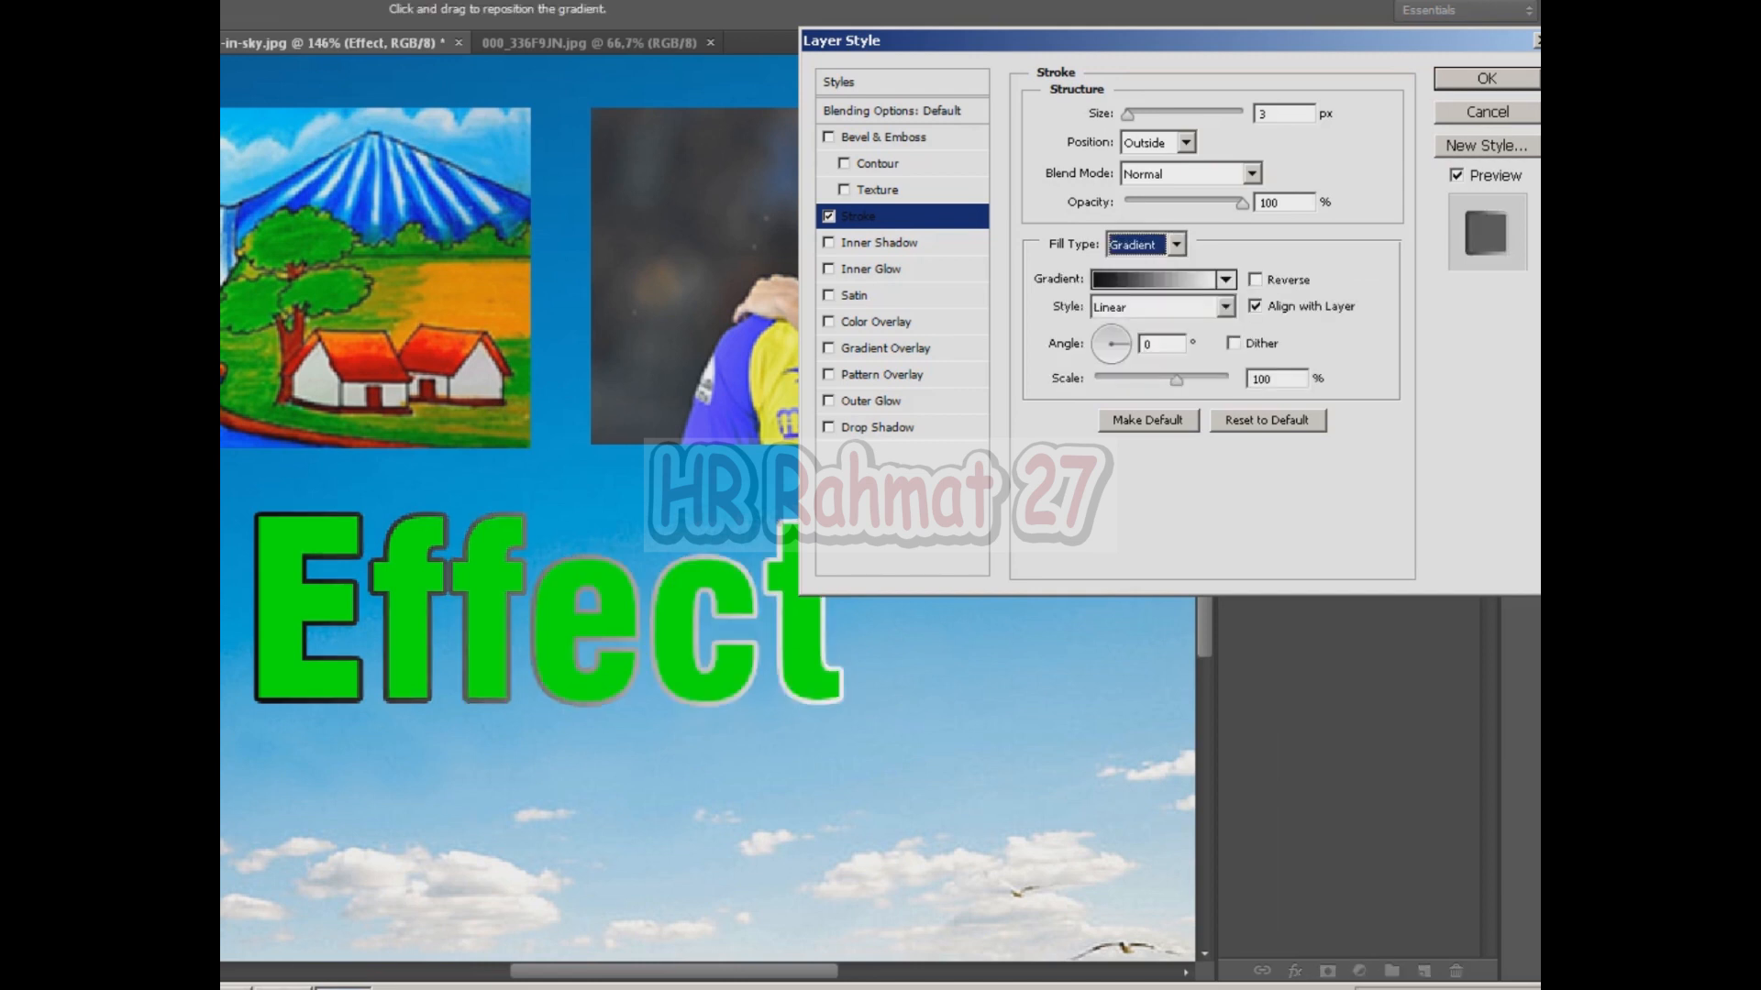
# Choose the Orange, Yellow, Orange gradient preset for the stroke.
pyautogui.click(1153, 279)
pyautogui.click(993, 150)
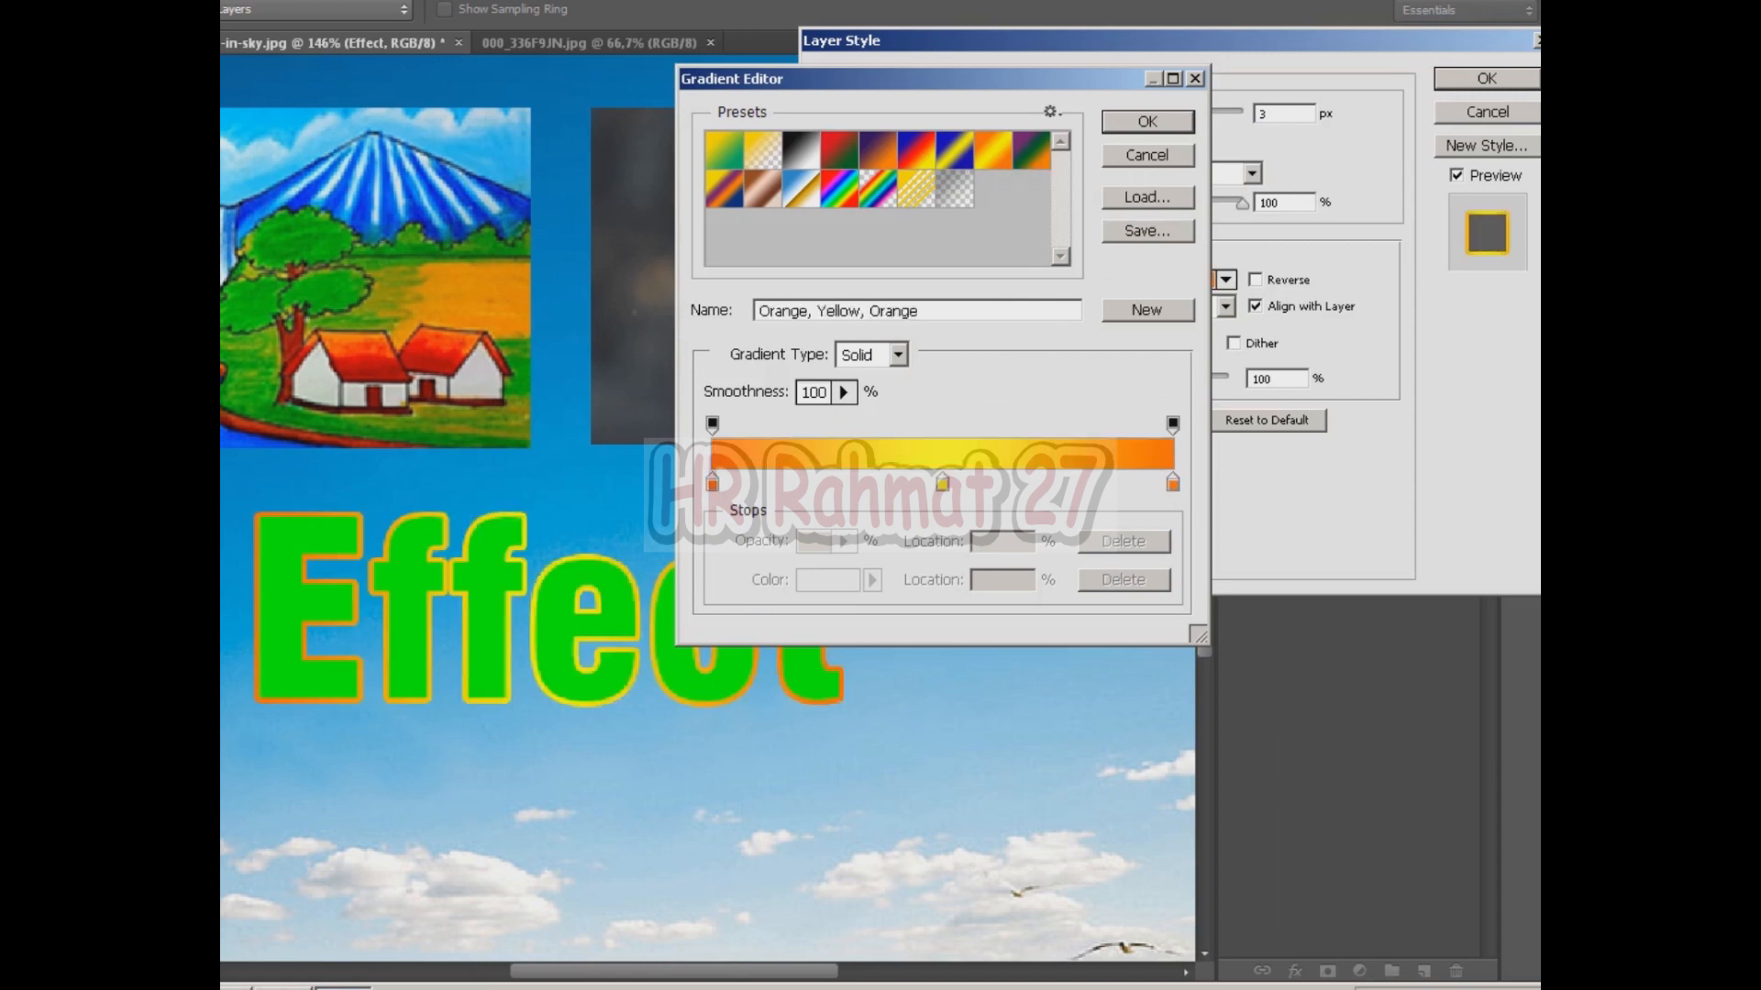
pyautogui.click(1147, 121)
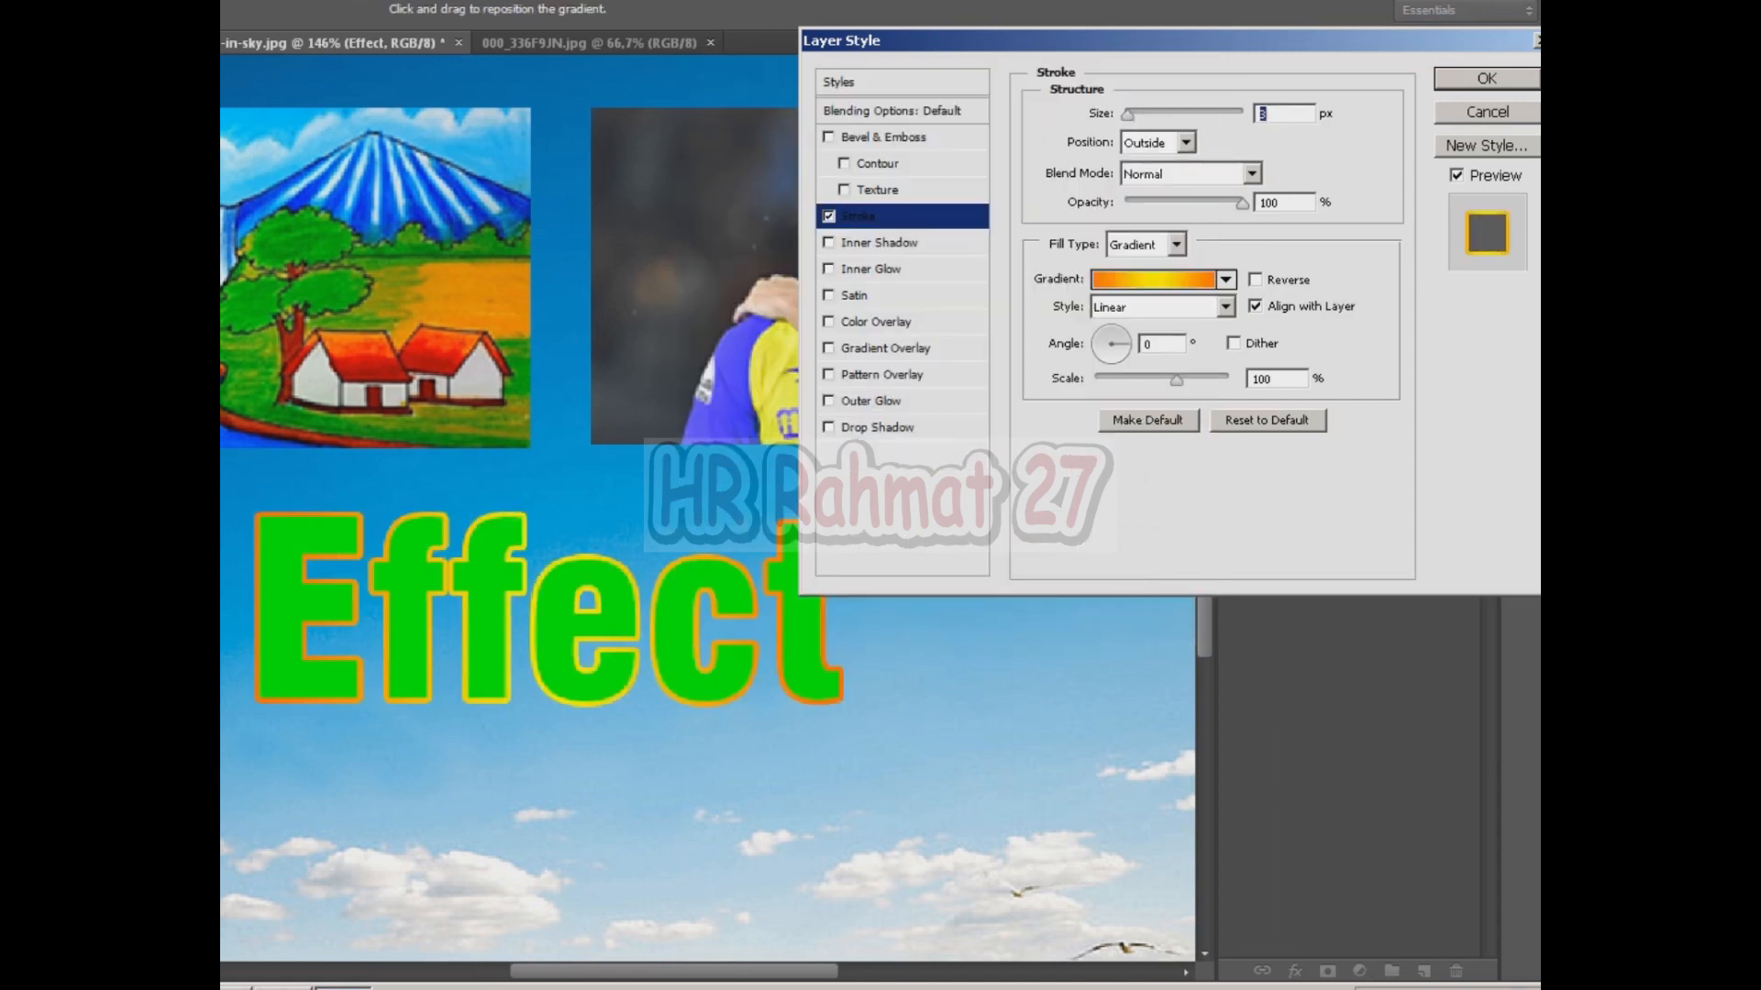
# Increase the stroke size to 8 px.
pyautogui.press('Up')
pyautogui.press('Up')
pyautogui.press('Up')
pyautogui.press('Up')
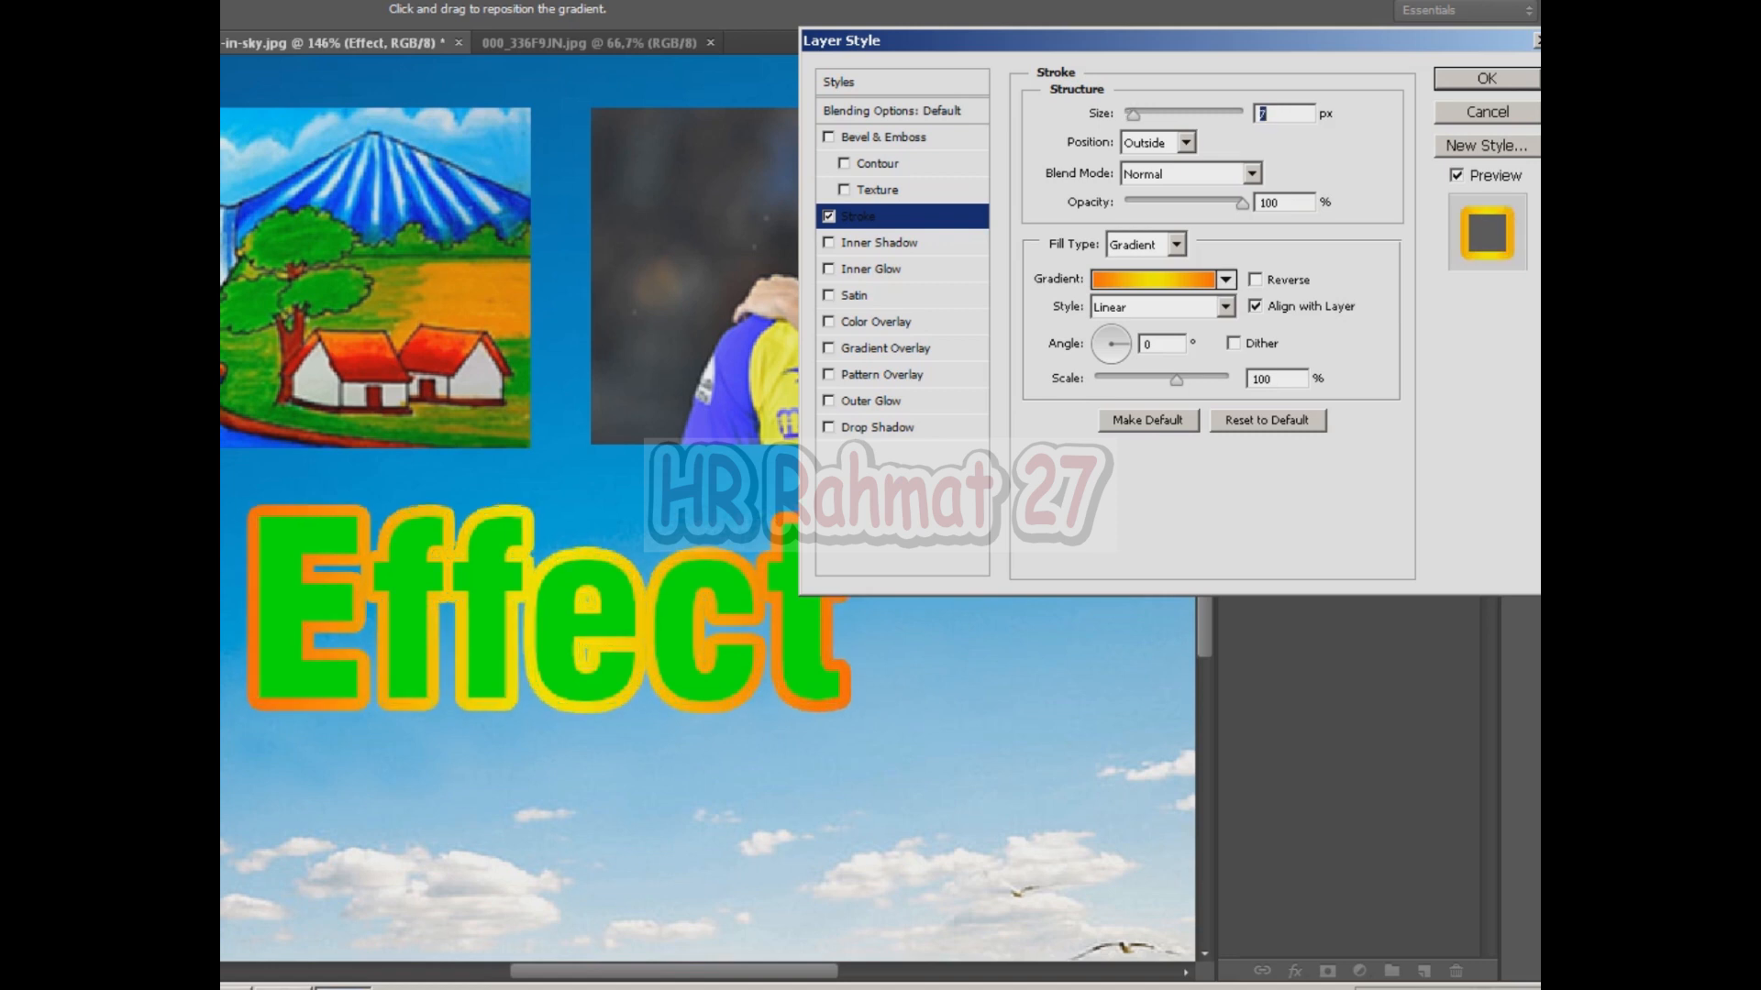
pyautogui.press('Up')
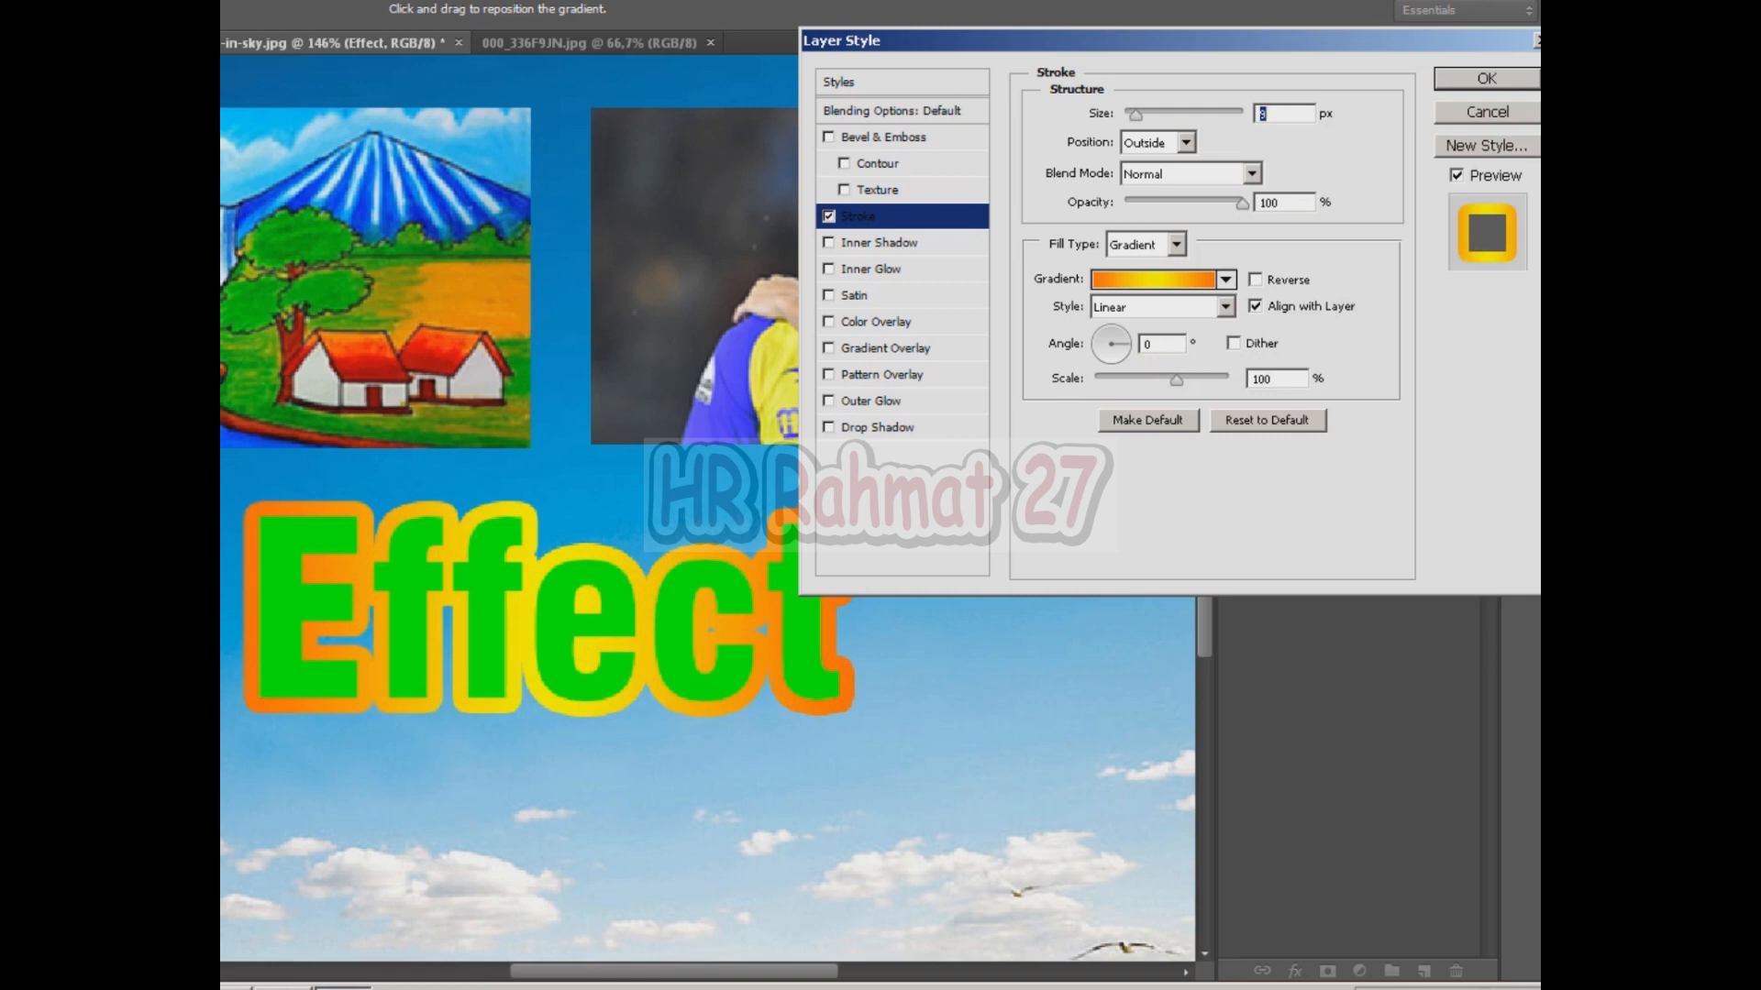
# Enable Color Overlay and set its colour to dark red 820101.
pyautogui.click(829, 322)
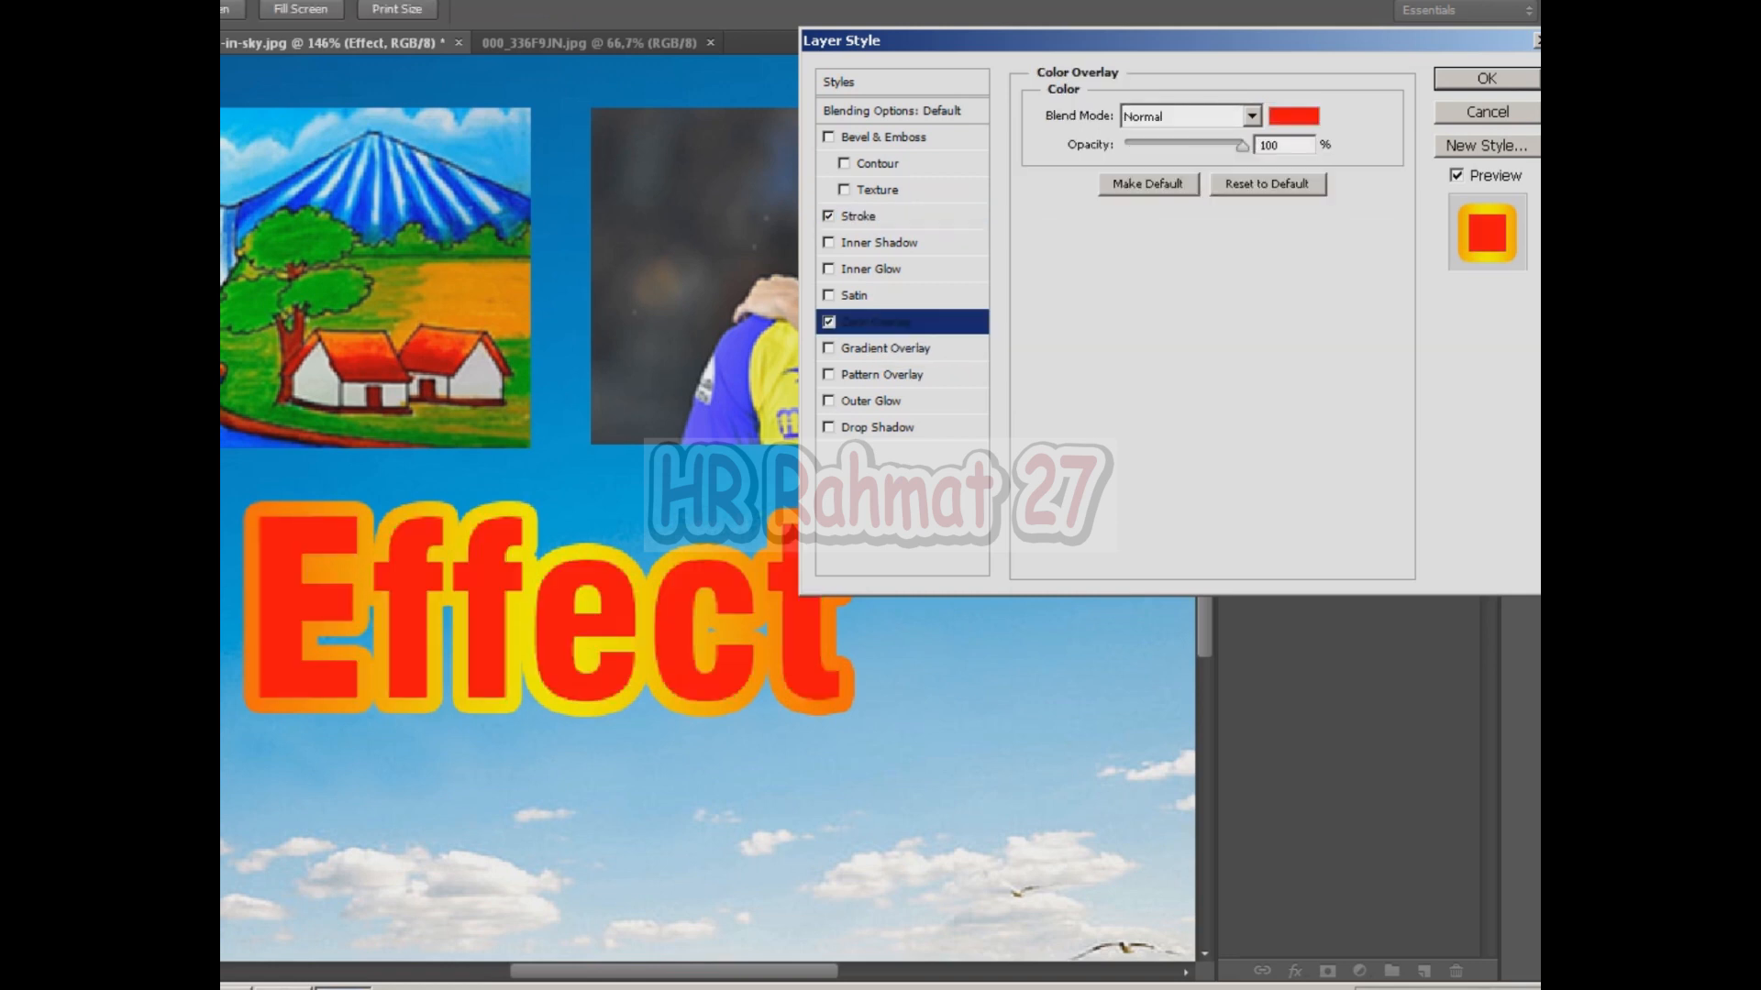
pyautogui.click(1294, 117)
pyautogui.click(1058, 459)
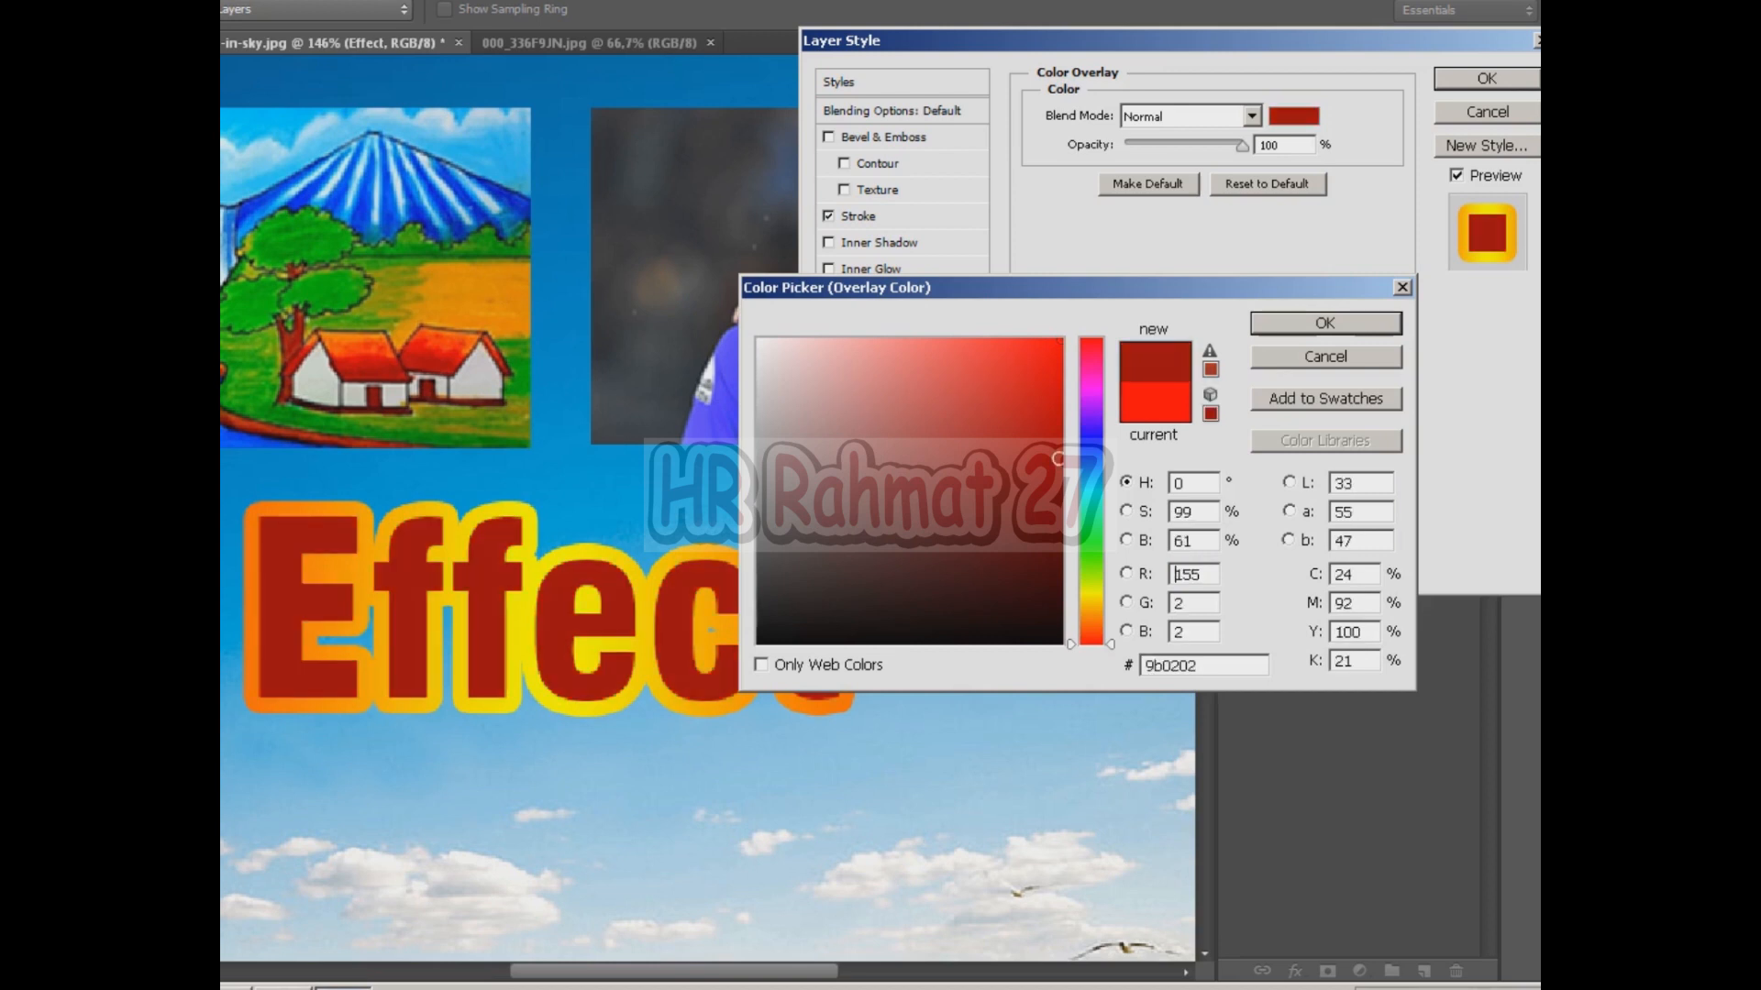
pyautogui.click(1060, 489)
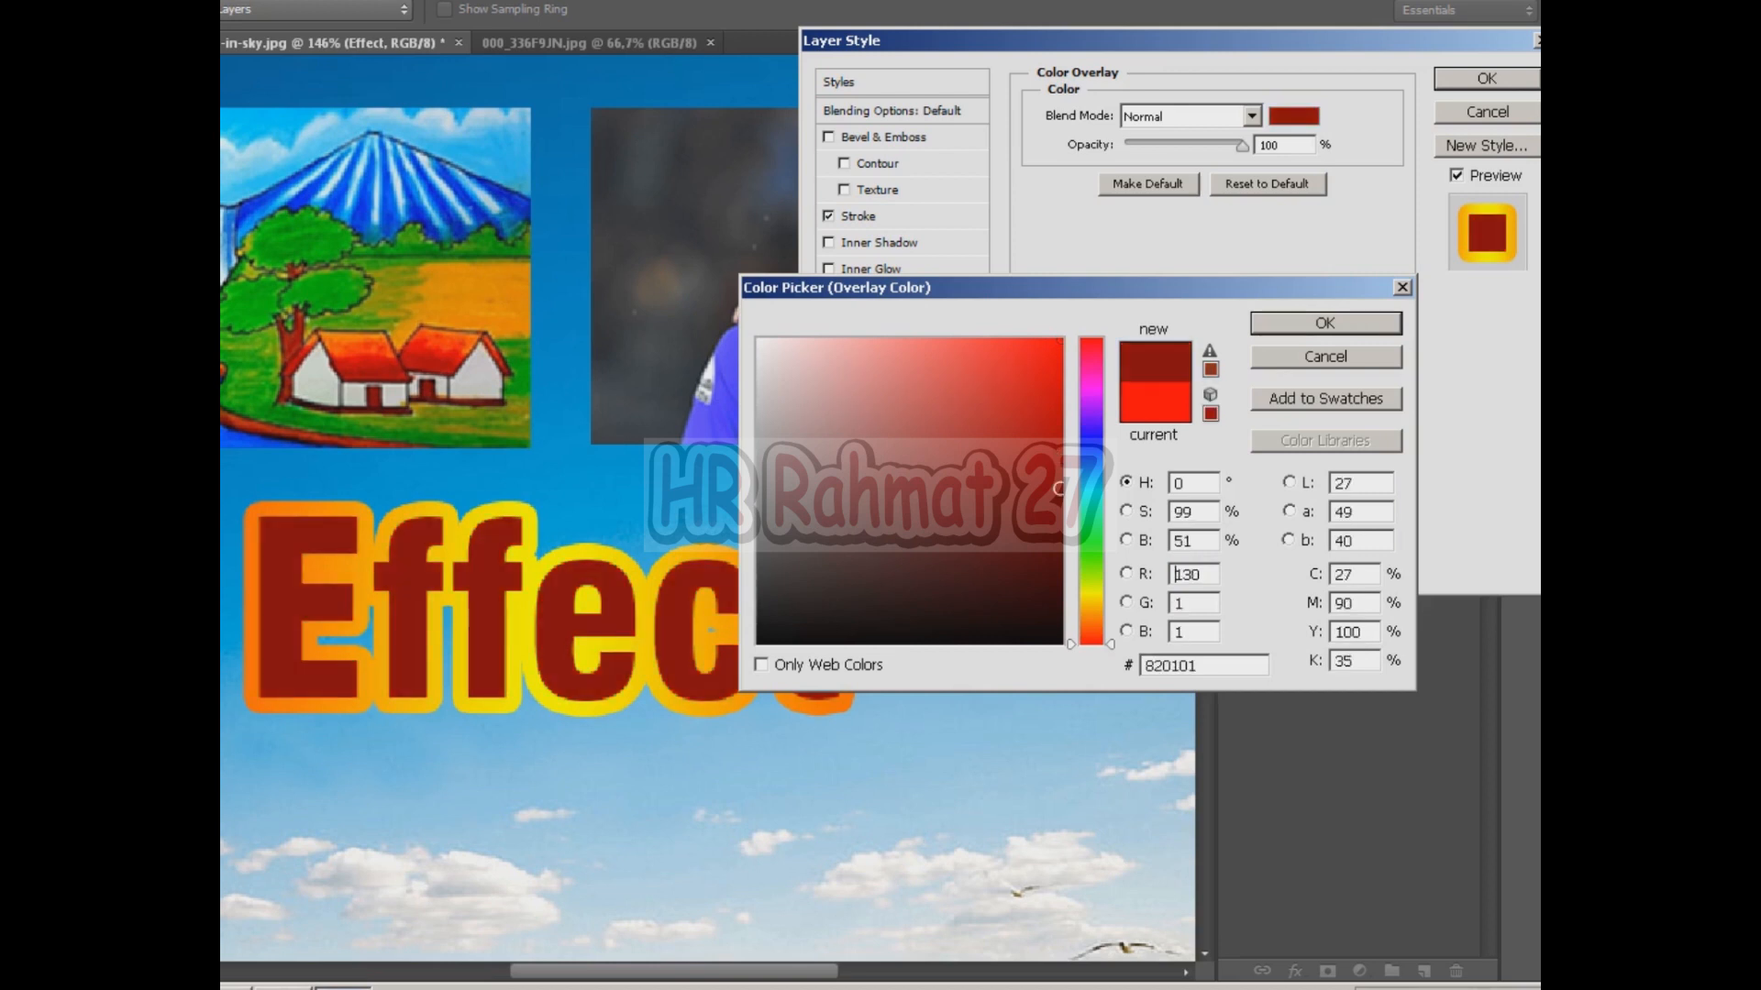
pyautogui.click(1325, 323)
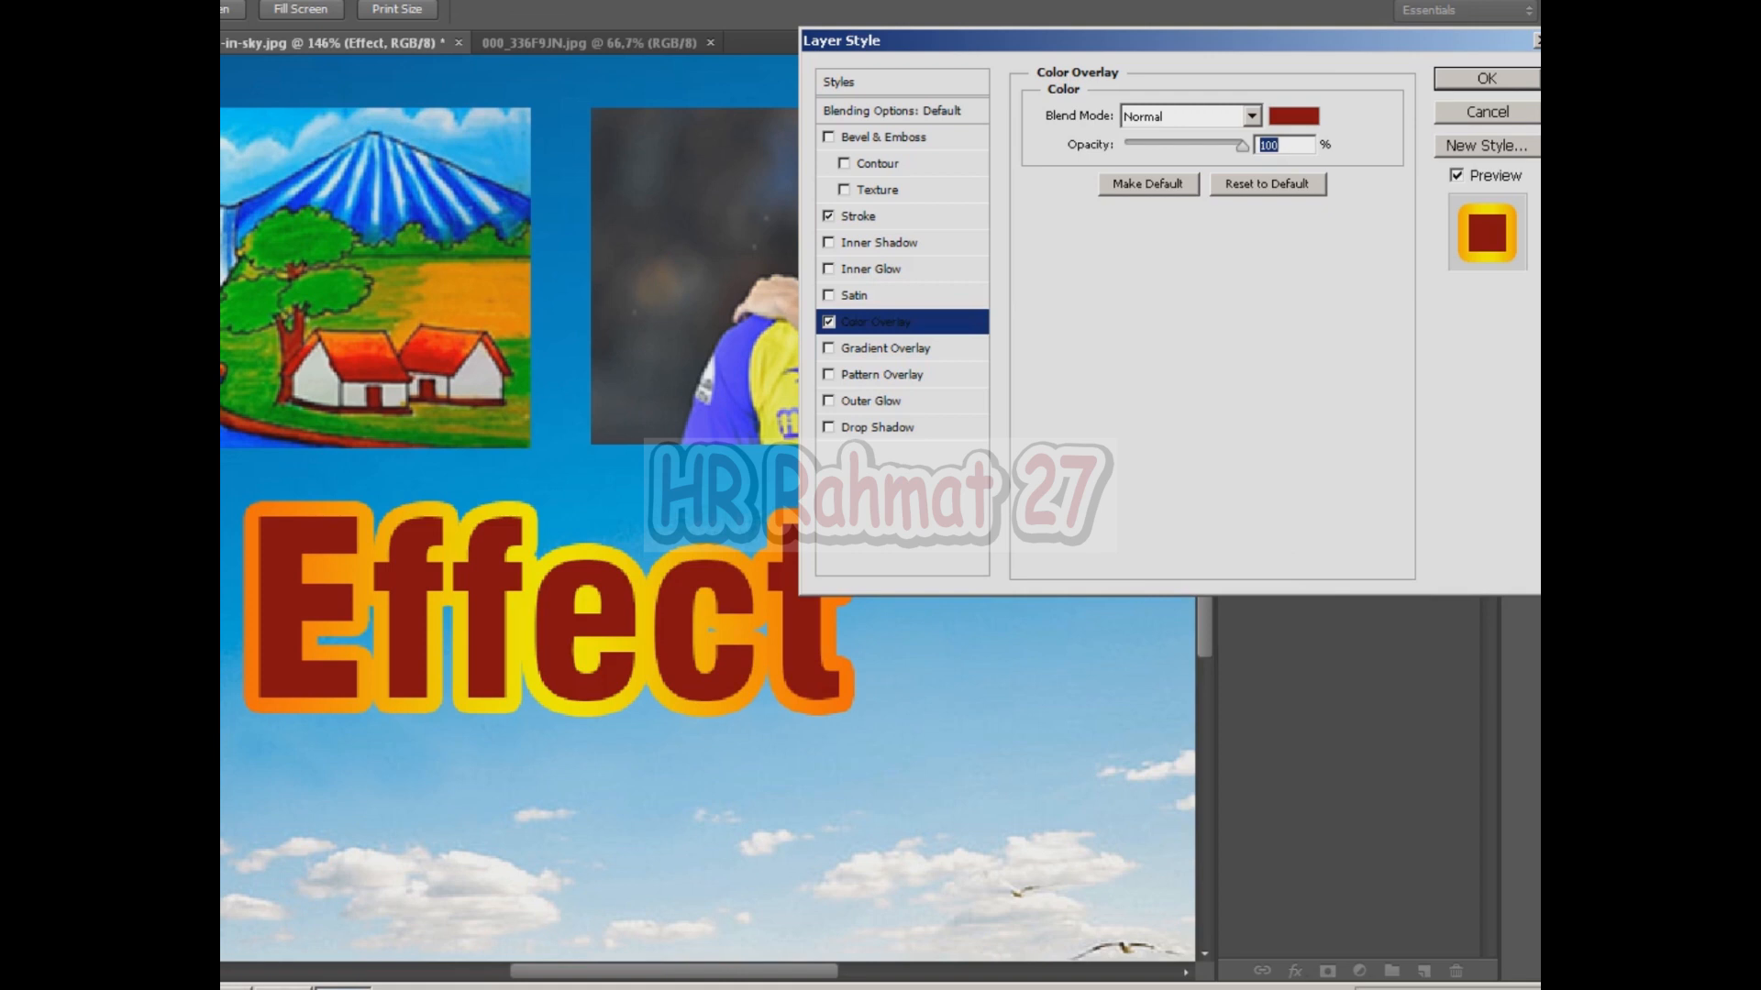
# Enable Outer Glow and set its size to 57 px, spread to 13%, and raise the range slightly.
pyautogui.click(870, 401)
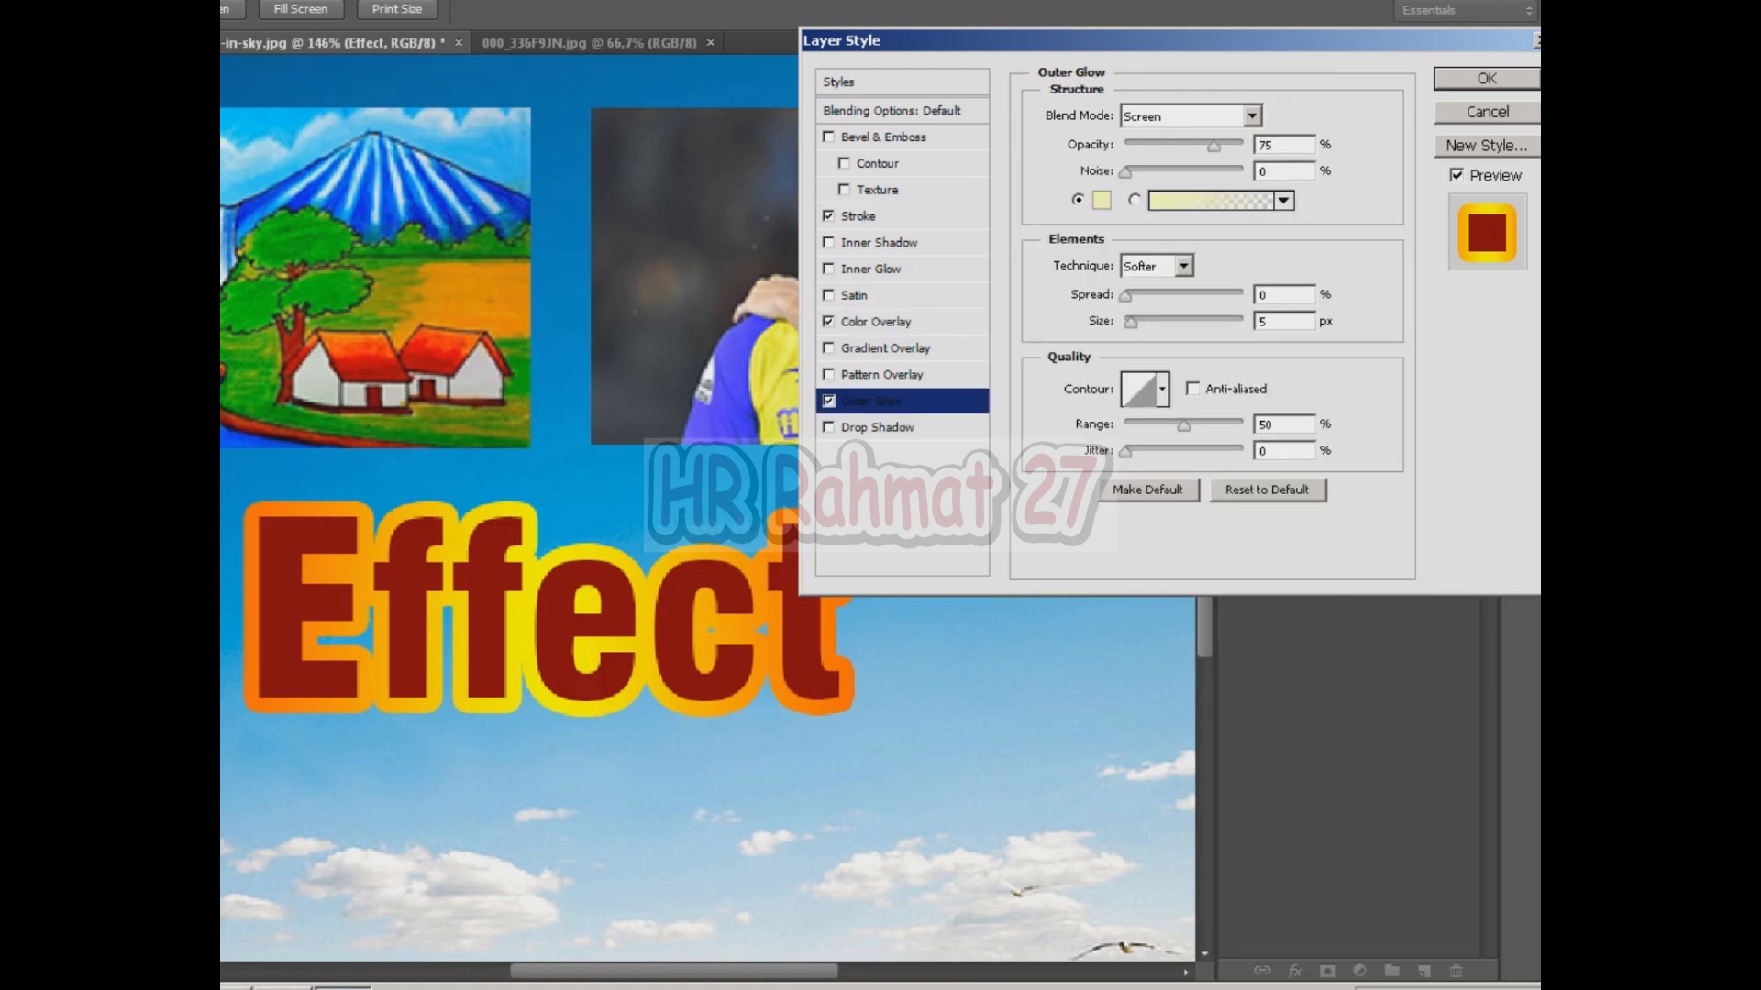
pyautogui.moveTo(1125, 171); pyautogui.dragTo(1186, 172)
pyautogui.moveTo(1125, 295)
pyautogui.mouseDown()
pyautogui.moveTo(1162, 295)
pyautogui.moveTo(1157, 322)
pyautogui.moveTo(1126, 295)
pyautogui.mouseUp()
pyautogui.moveTo(1186, 172); pyautogui.dragTo(1124, 172)
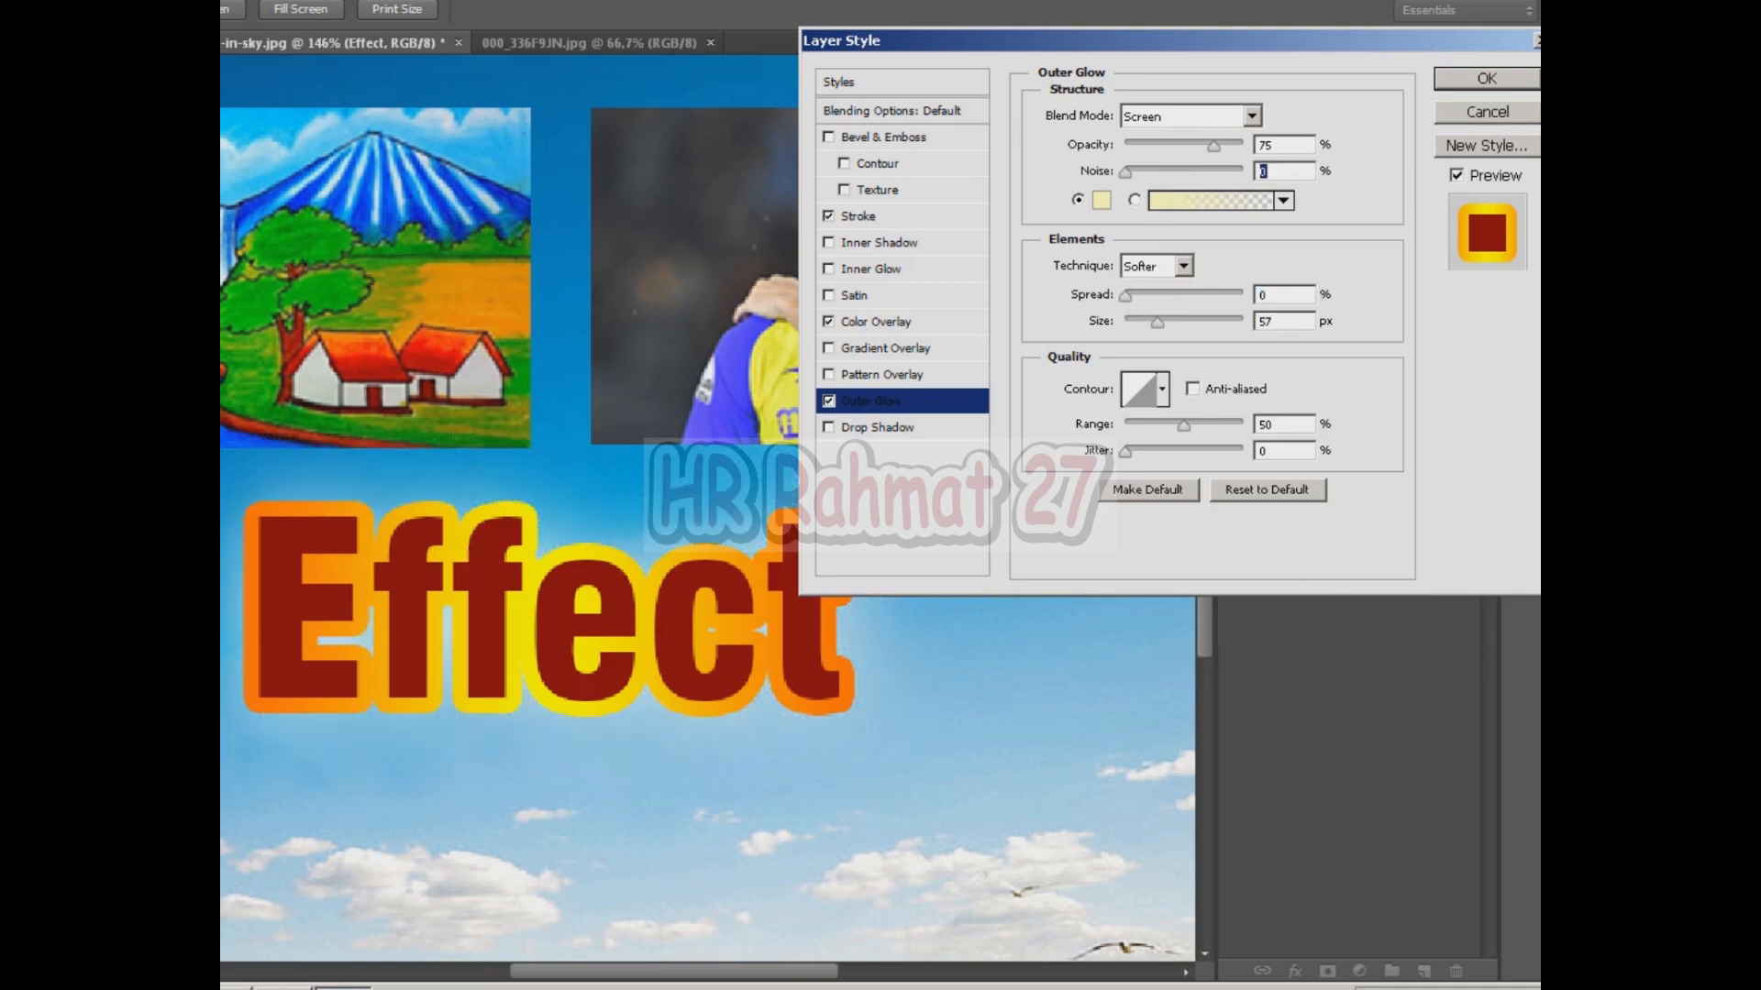
pyautogui.moveTo(1125, 295); pyautogui.dragTo(1147, 296)
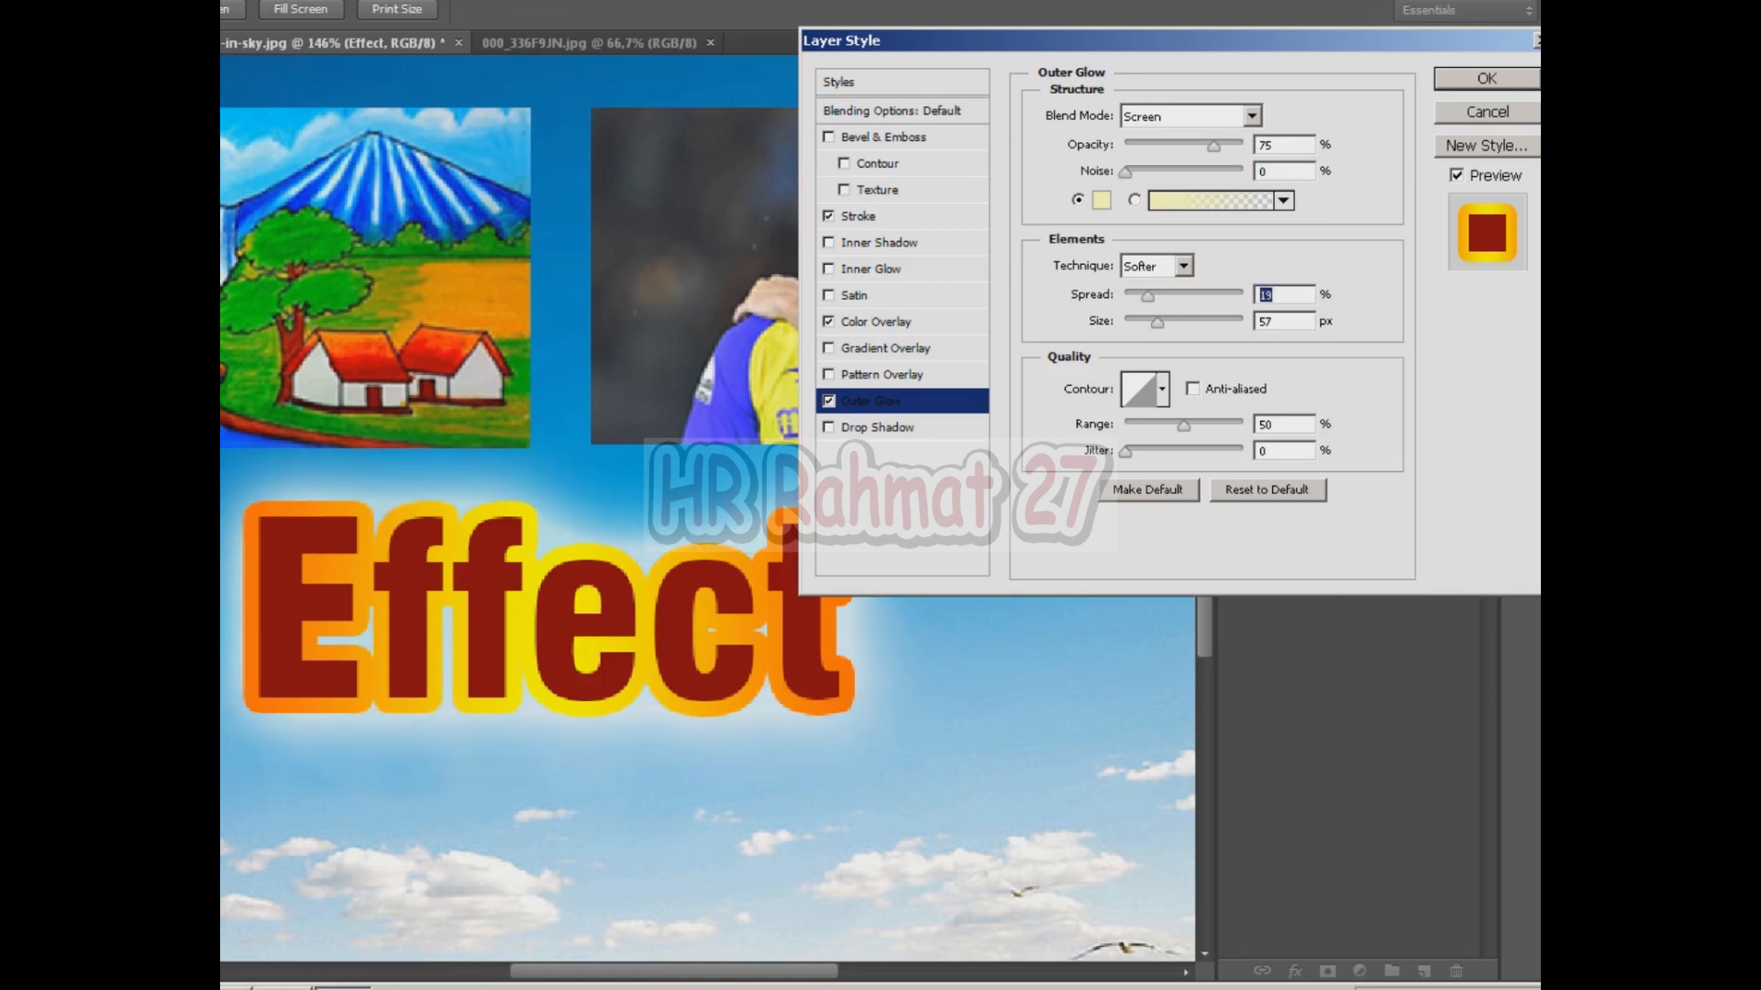
pyautogui.moveTo(1184, 426); pyautogui.dragTo(1202, 425)
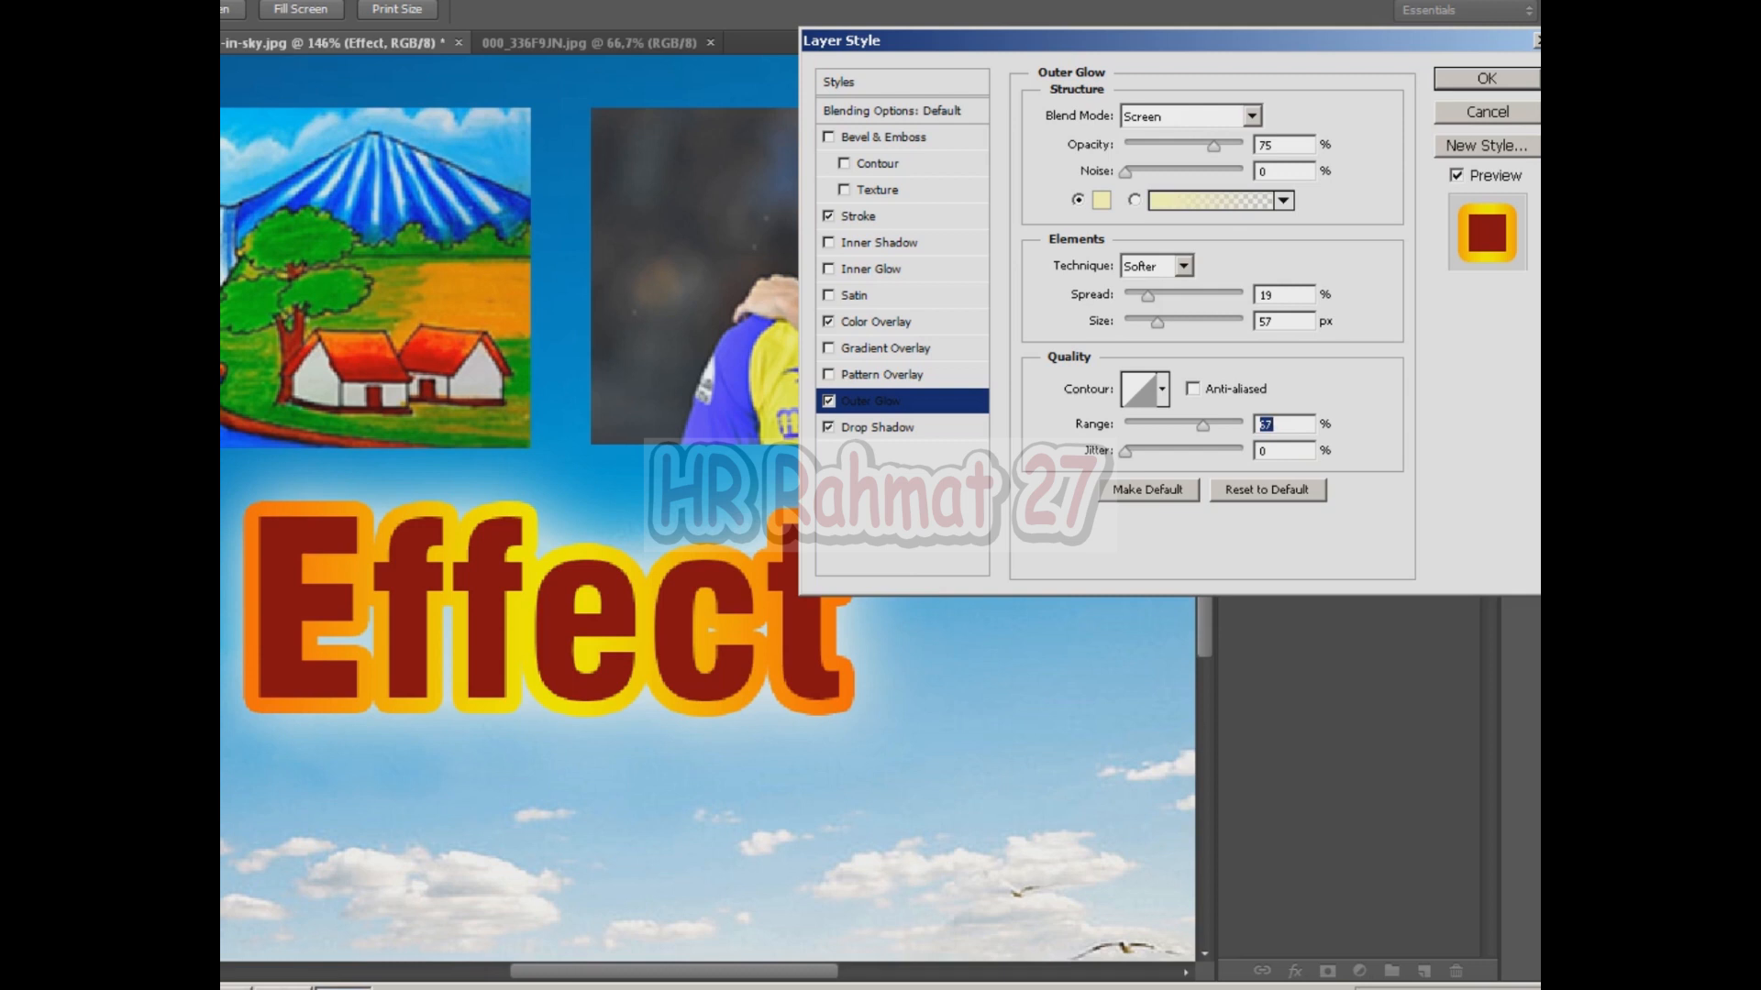
# Enable Drop Shadow with distance 13 px, spread 33% and size 70 px, and apply the layer style.
pyautogui.click(877, 427)
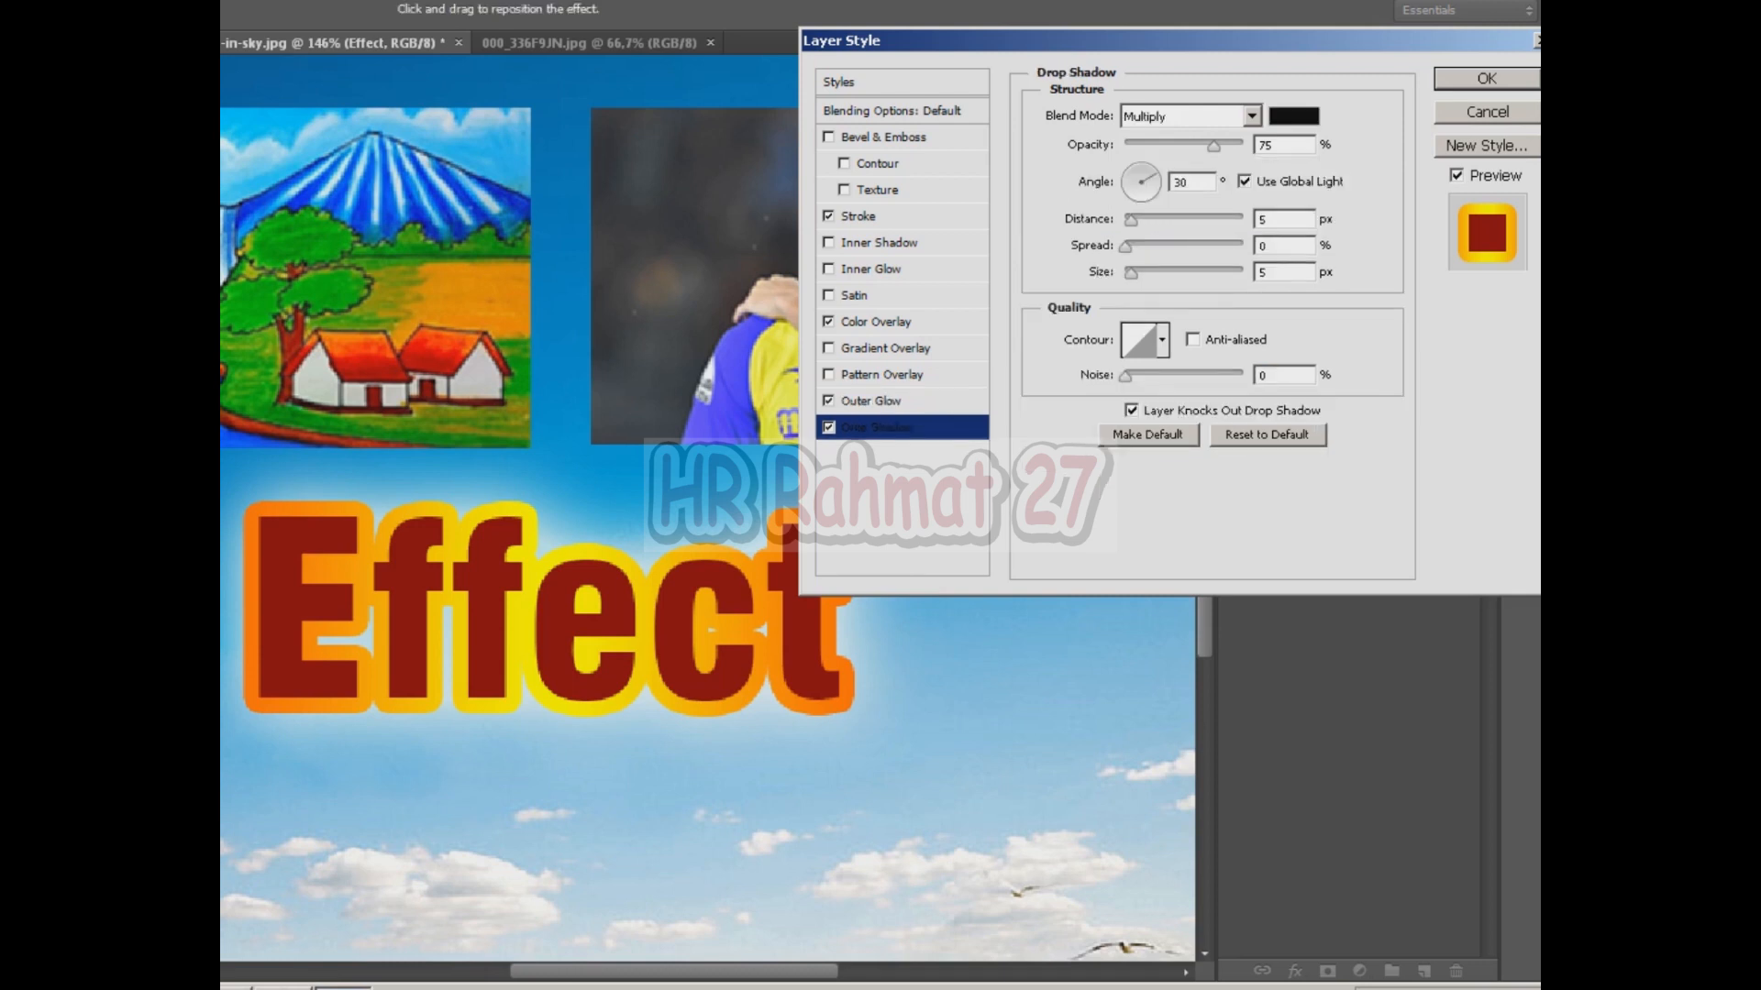
pyautogui.moveTo(1131, 220); pyautogui.dragTo(1221, 246)
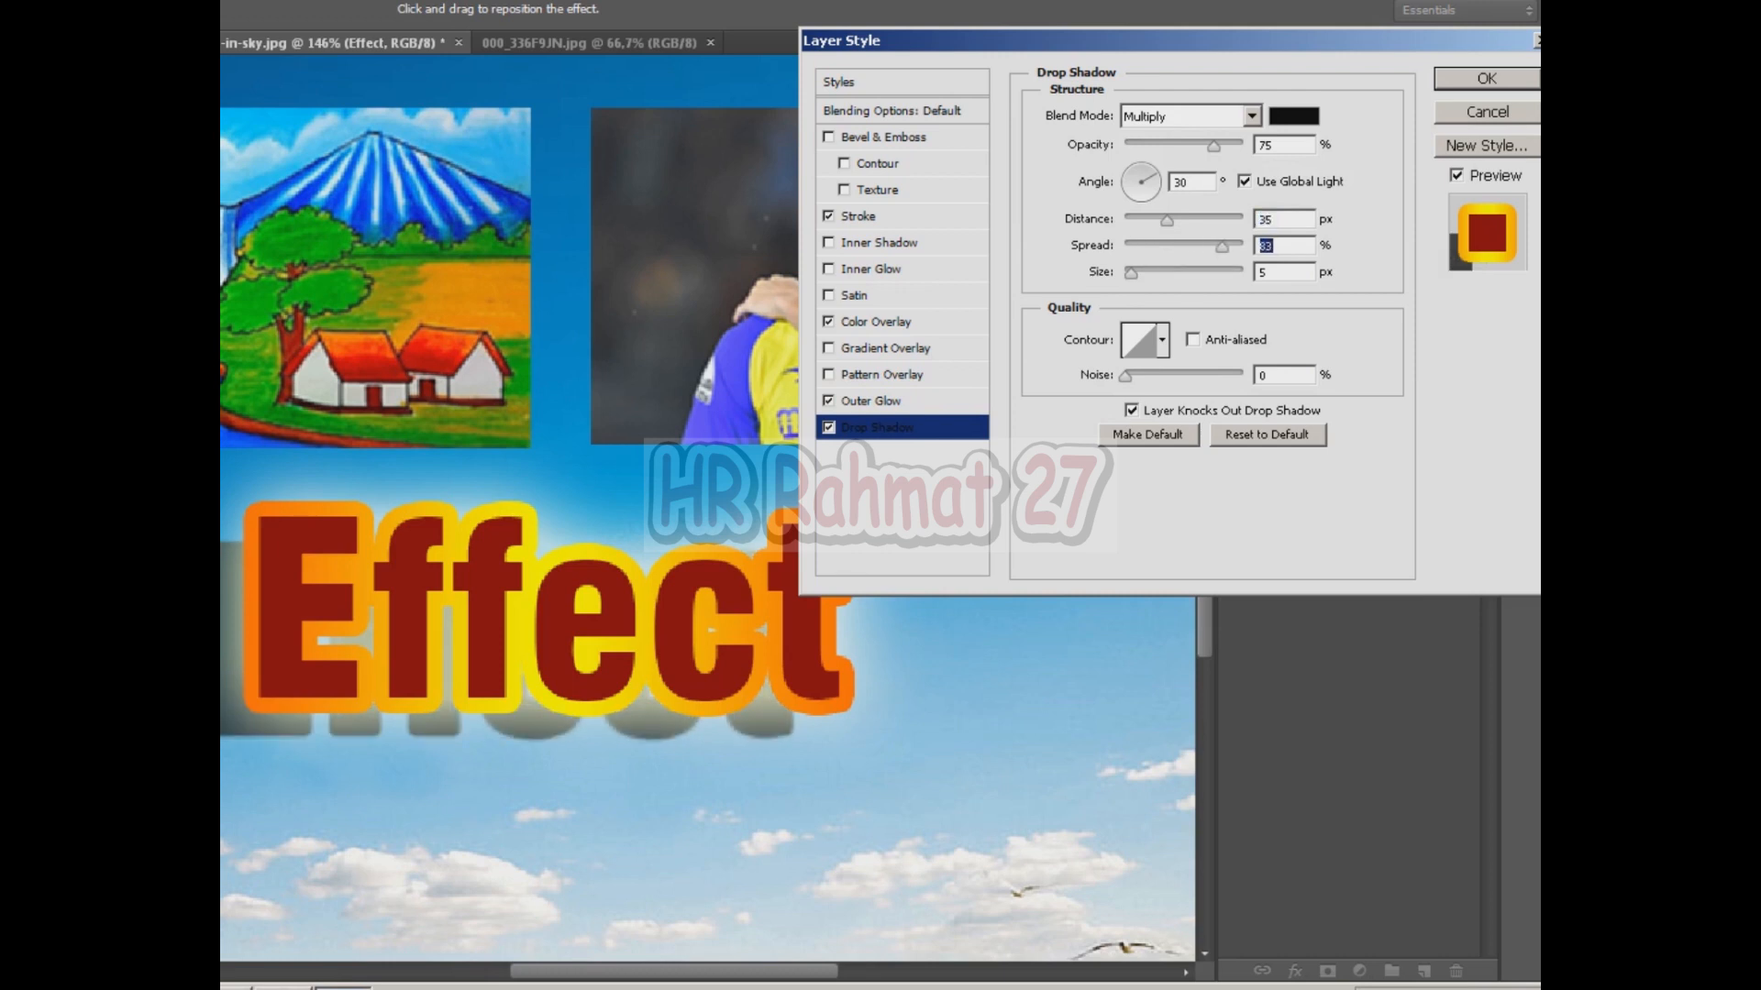
pyautogui.moveTo(1131, 273); pyautogui.dragTo(1141, 220)
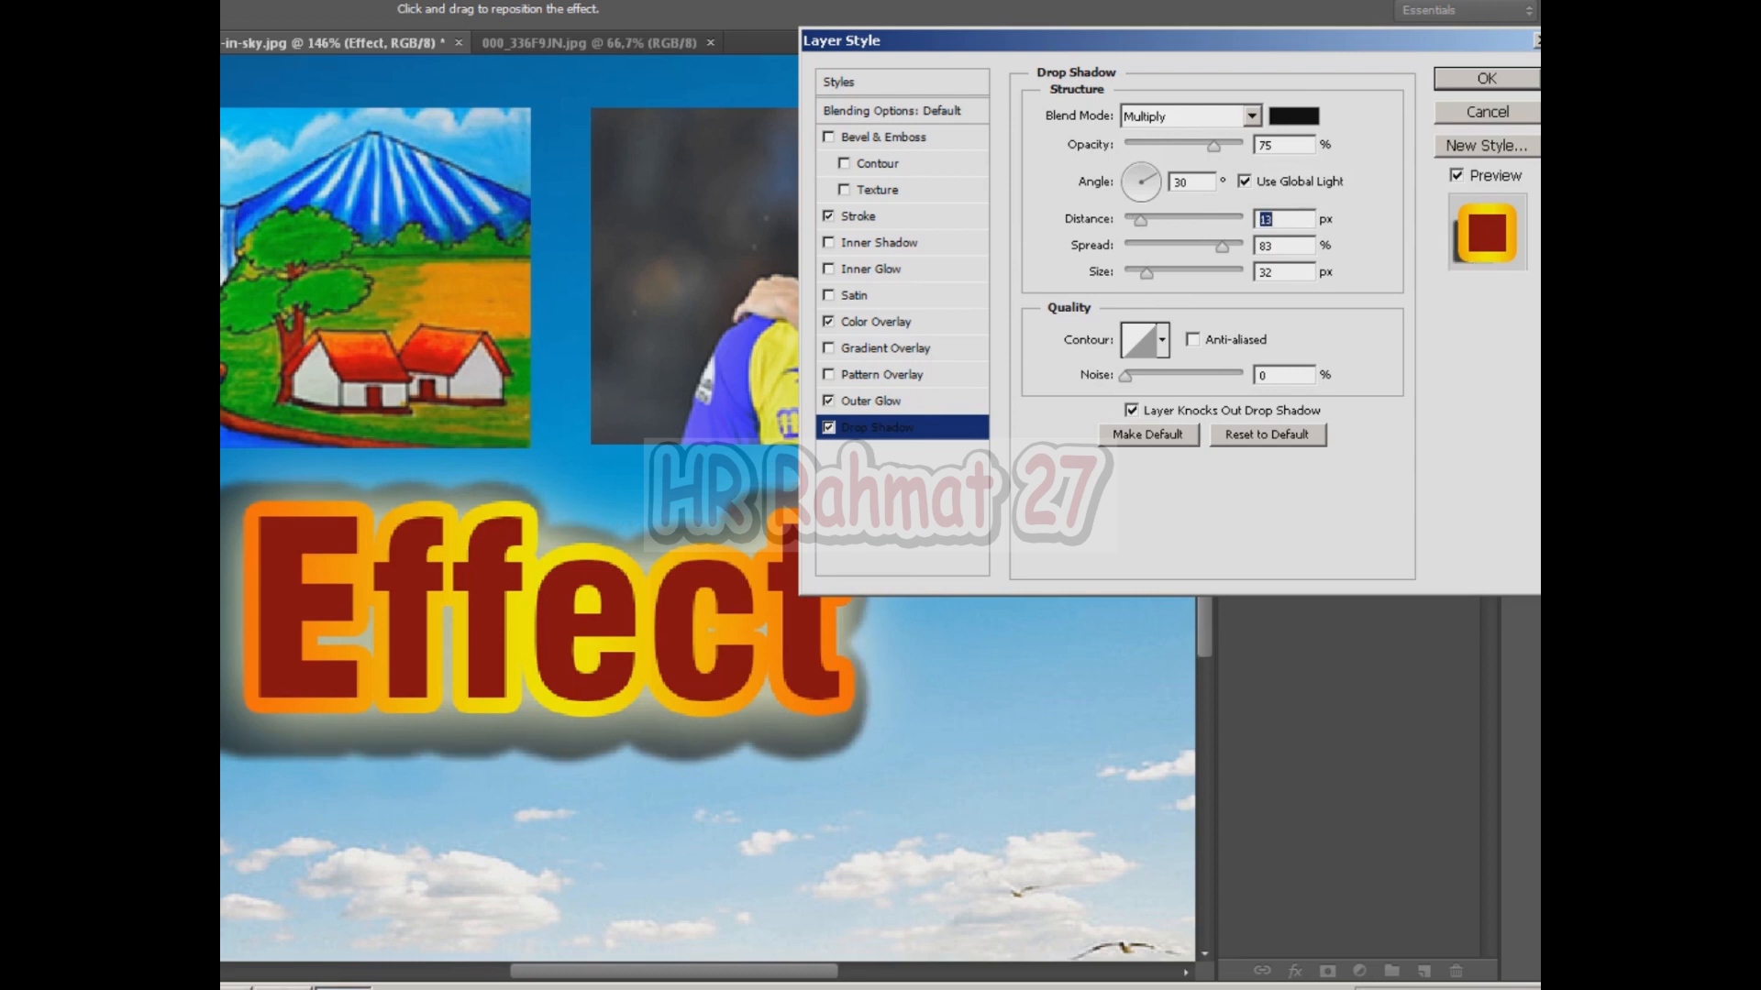
pyautogui.moveTo(1146, 273)
pyautogui.mouseDown()
pyautogui.moveTo(1126, 273)
pyautogui.moveTo(1183, 245)
pyautogui.moveTo(1163, 245)
pyautogui.moveTo(1147, 273)
pyautogui.moveTo(1163, 273)
pyautogui.mouseUp()
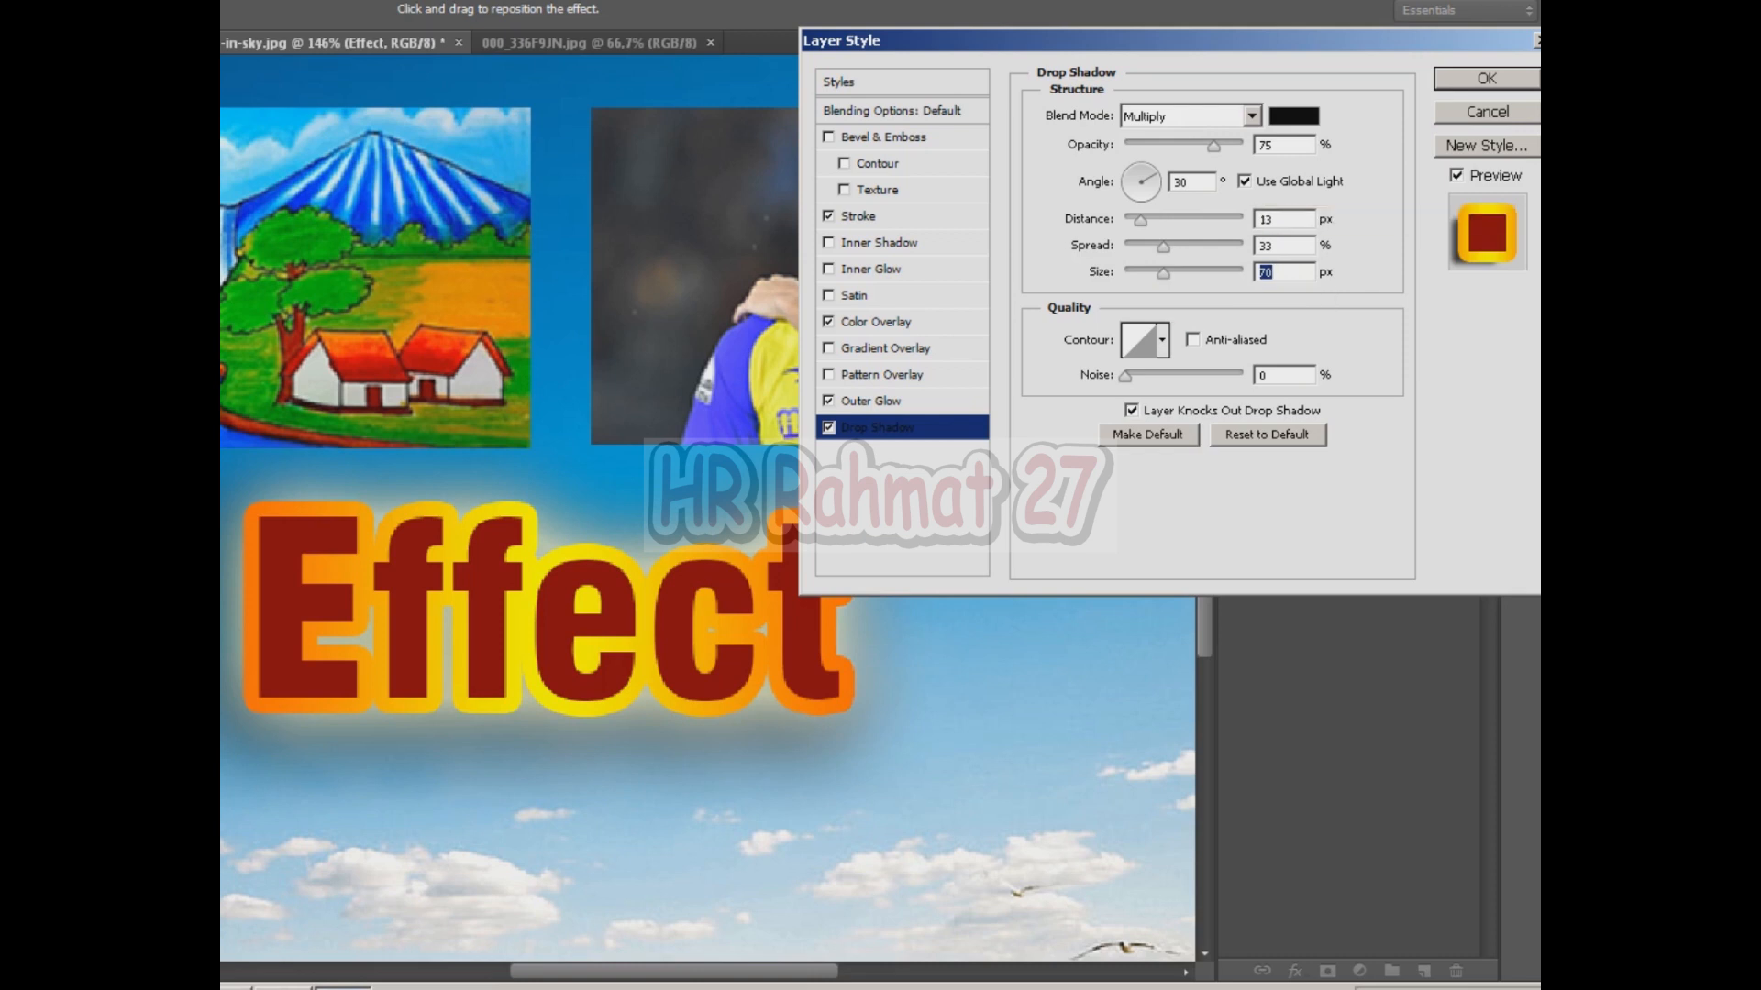
pyautogui.press('Return')
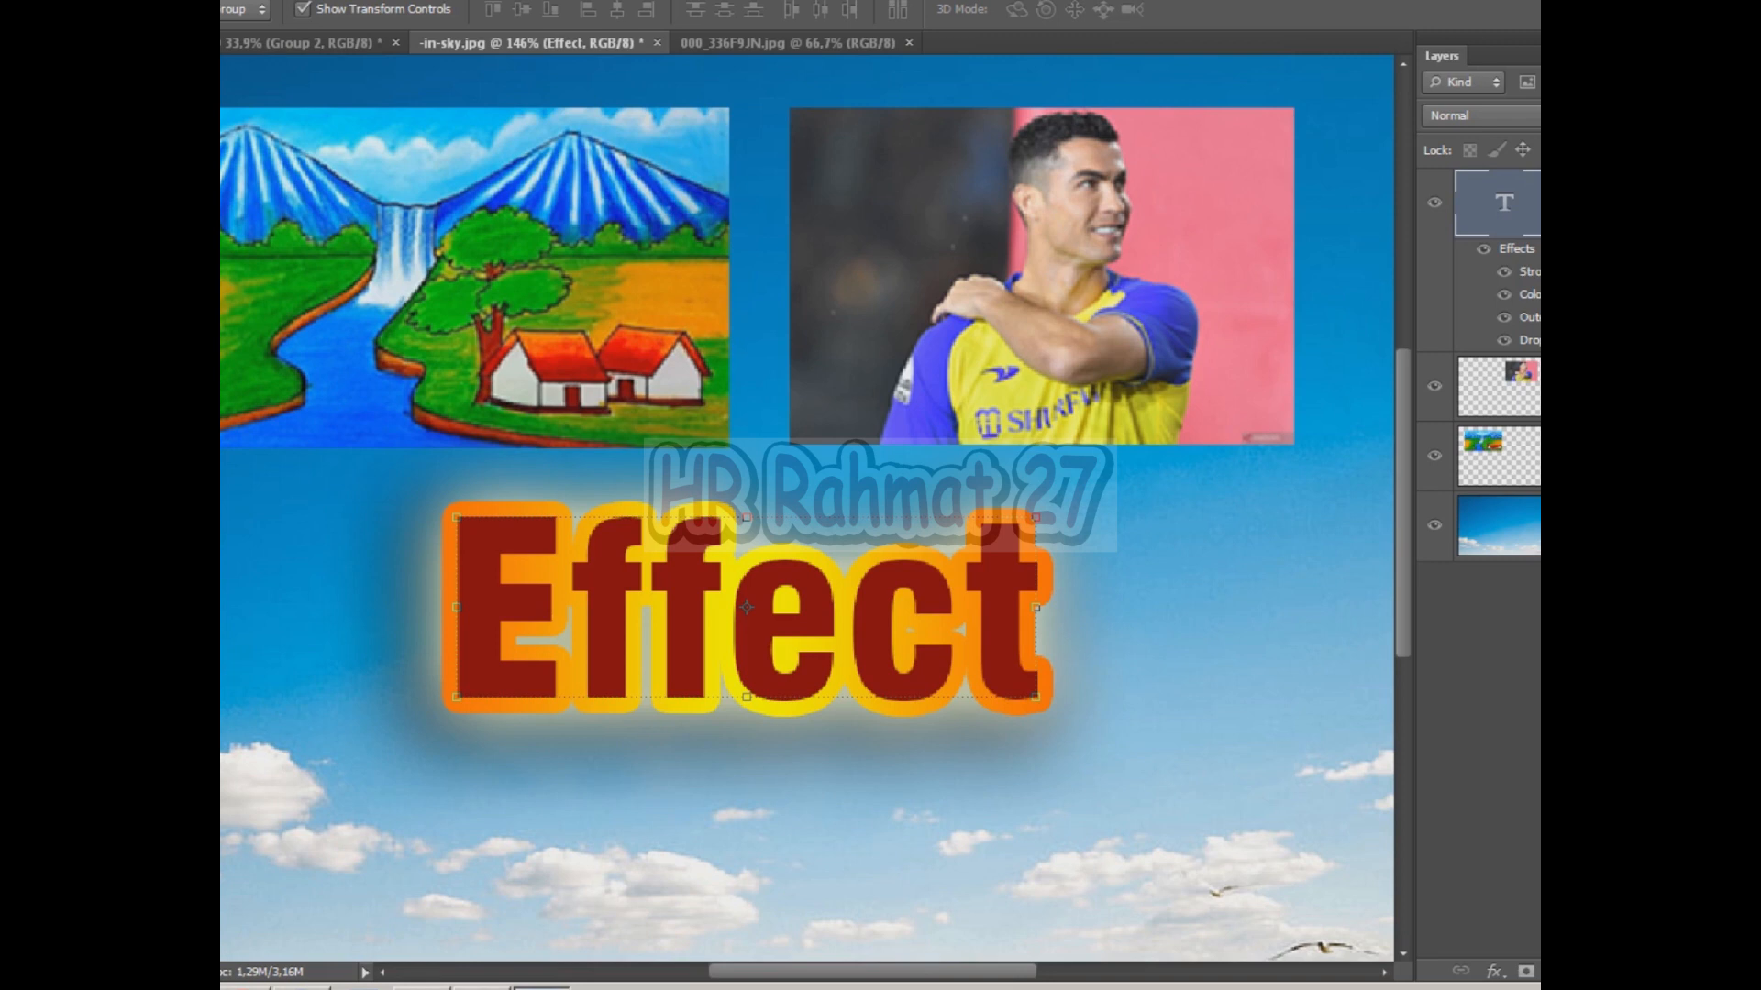
# Reposition the Effect text slightly on the canvas.
pyautogui.moveTo(878, 599); pyautogui.dragTo(823, 653)
pyautogui.scroll(-4, 823, 653)
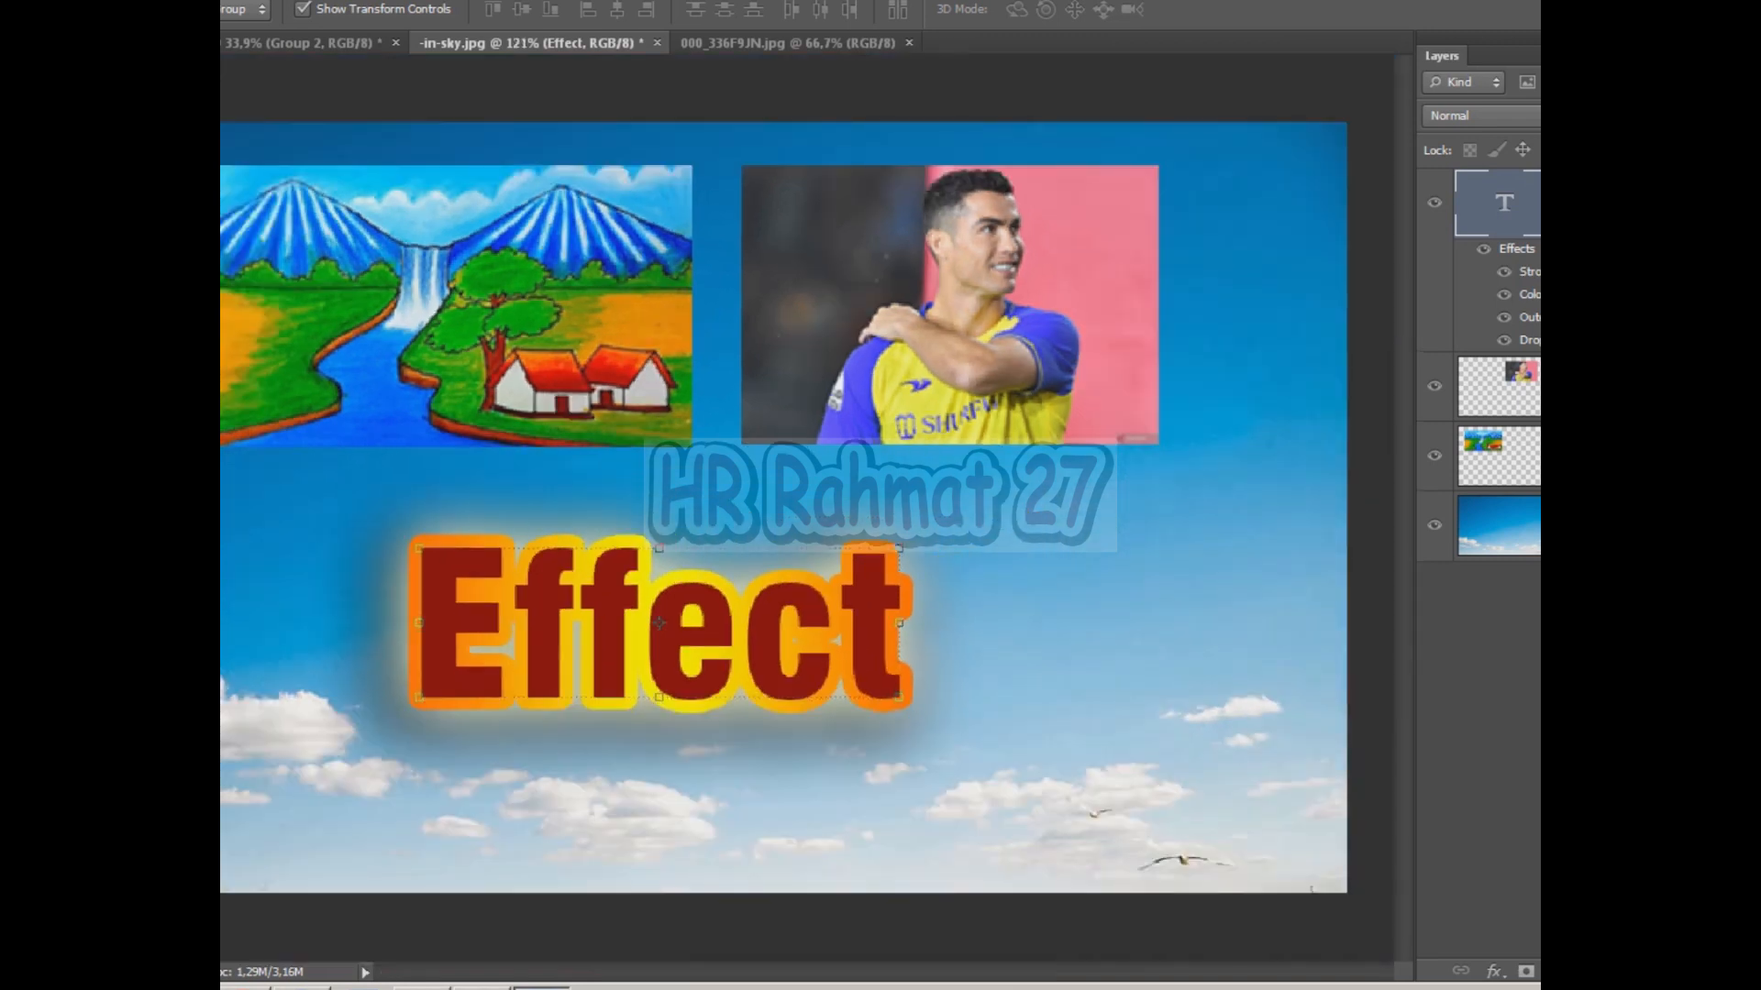
pyautogui.scroll(2, 711, 560)
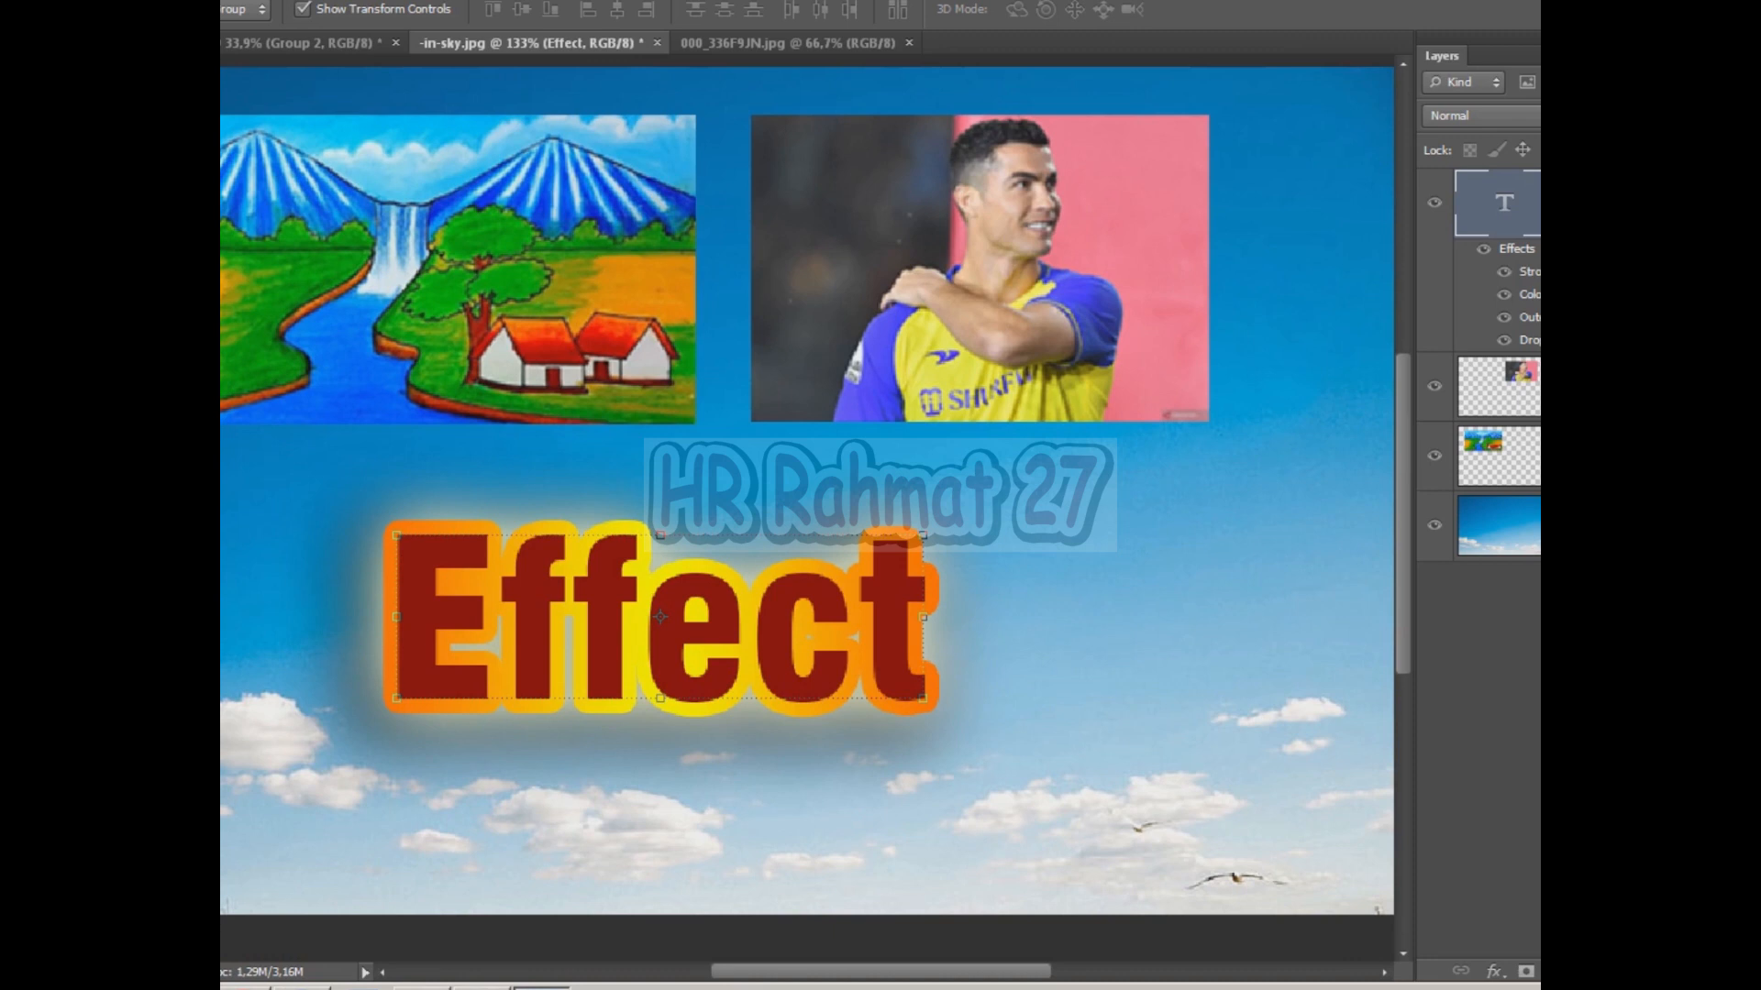
# Copy the layer style from the Effect text layer.
pyautogui.click(1483, 249)
pyautogui.click(1483, 248)
pyautogui.click(1483, 249)
pyautogui.click(1483, 249)
pyautogui.scroll(1, 482, 862)
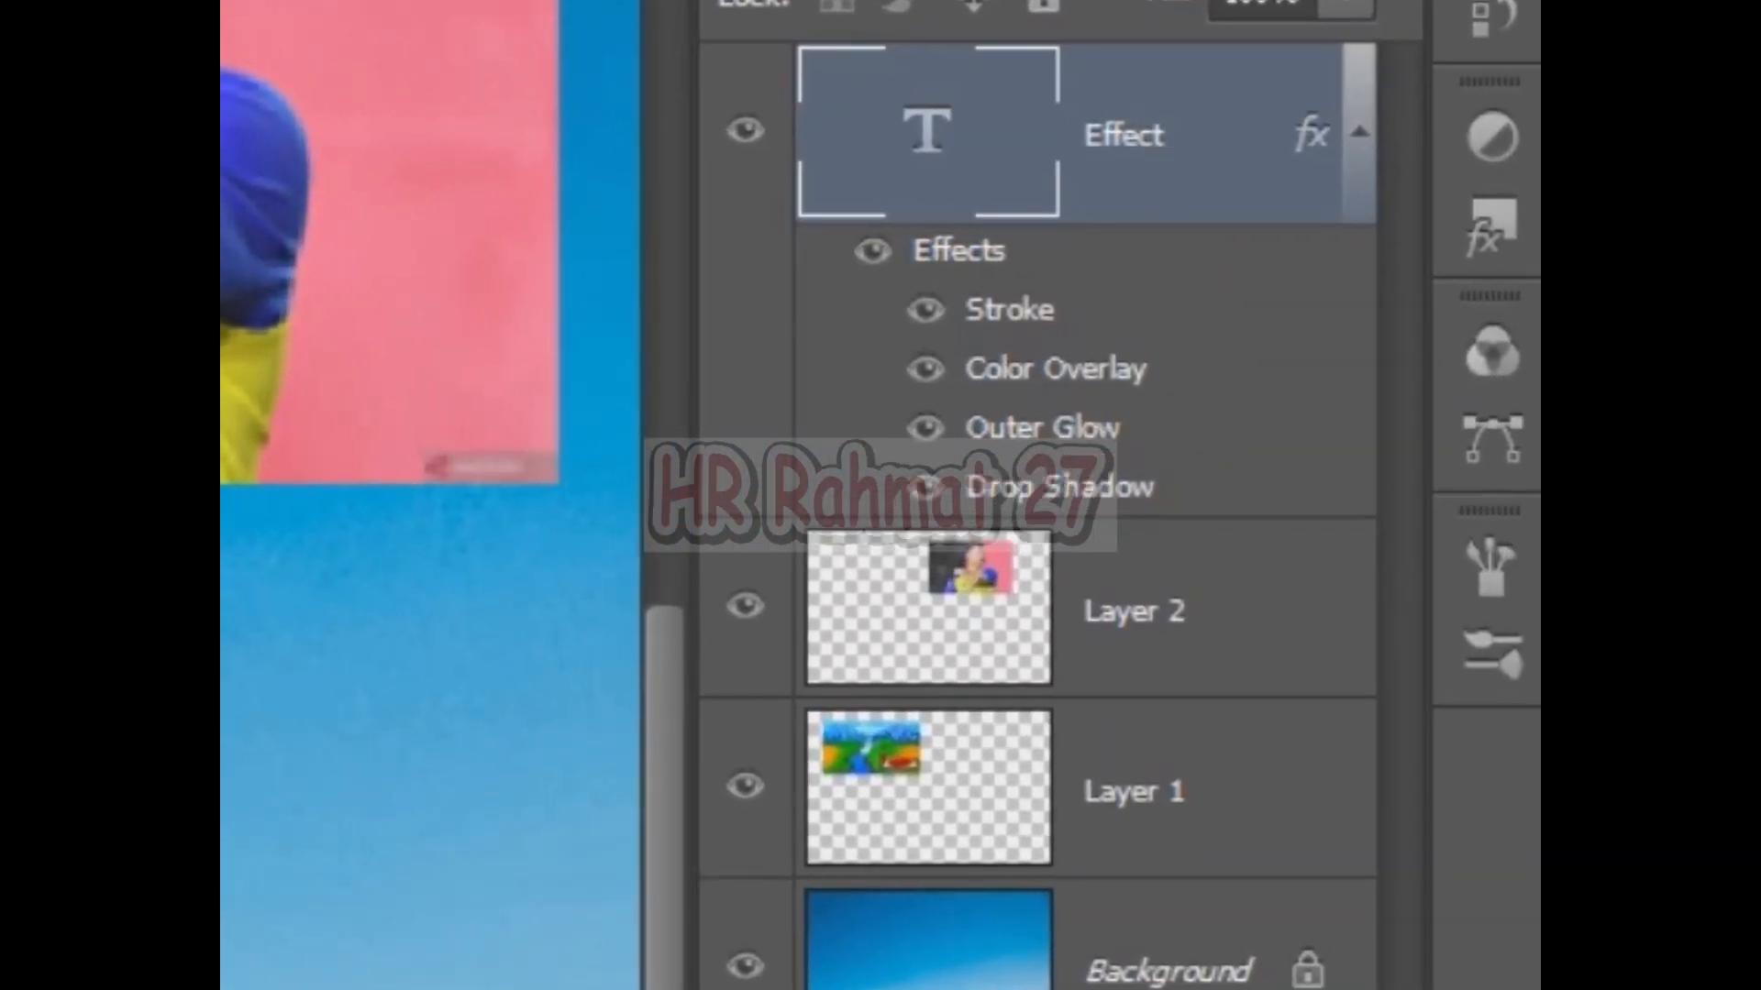
pyautogui.rightClick(873, 127)
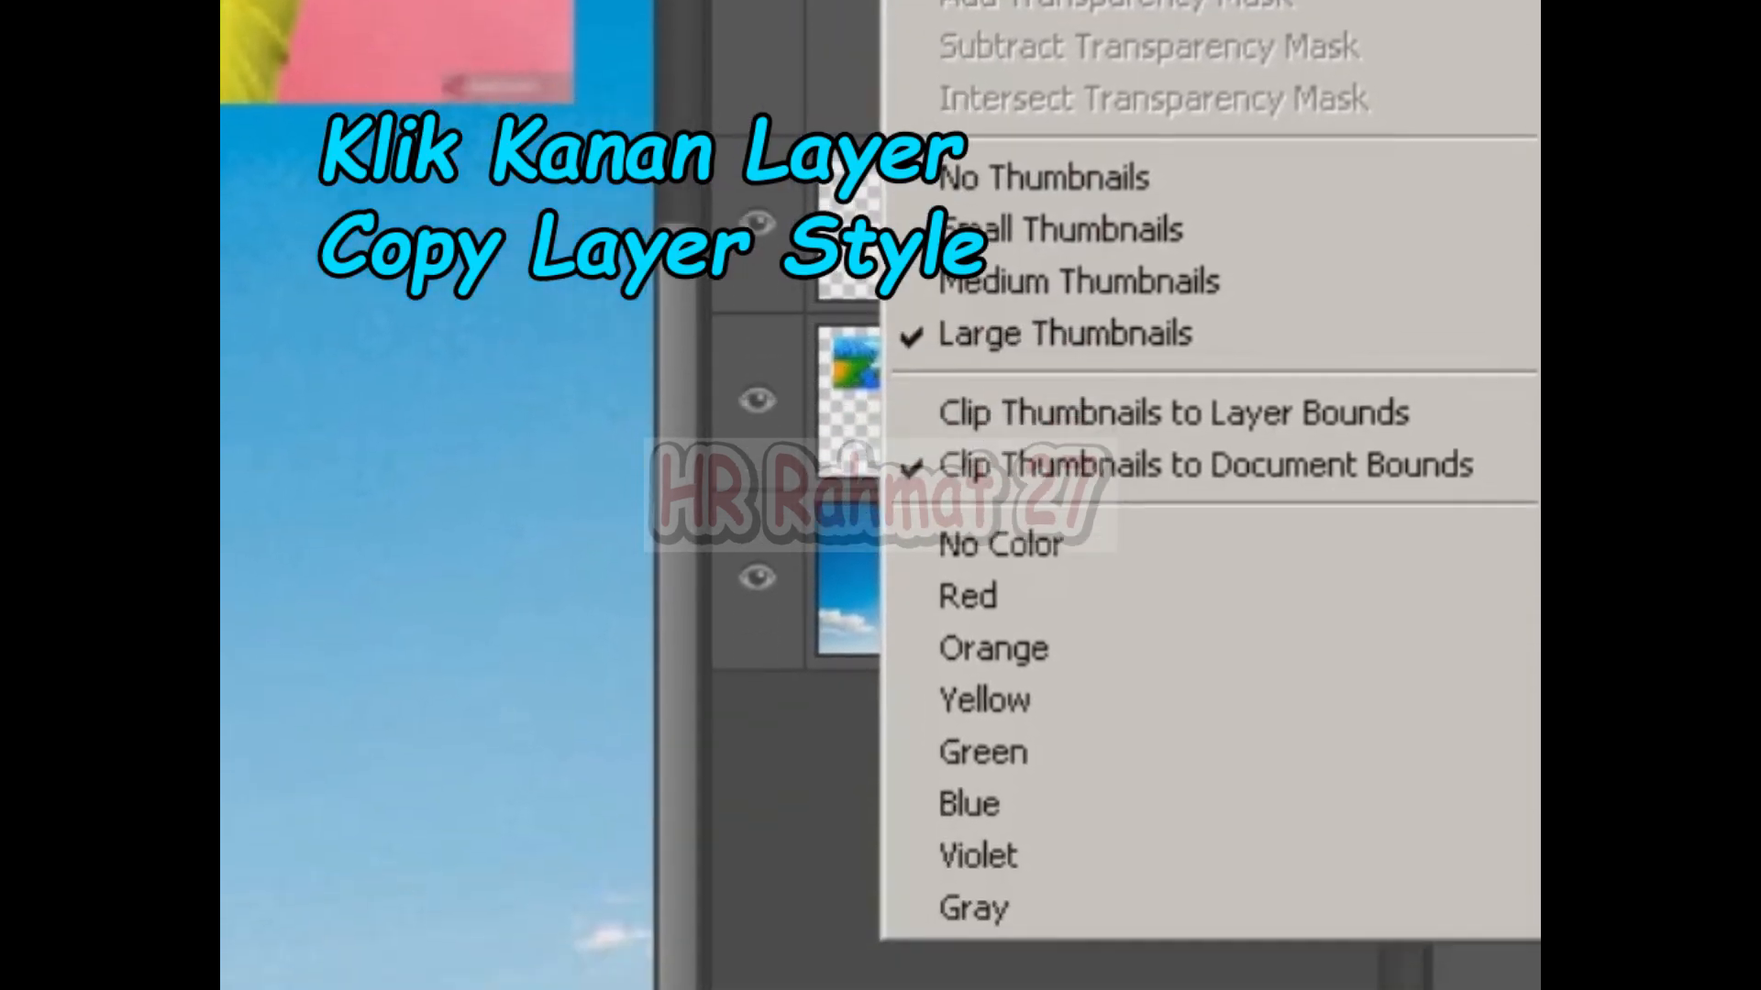
pyautogui.press('Escape')
pyautogui.rightClick(1137, 223)
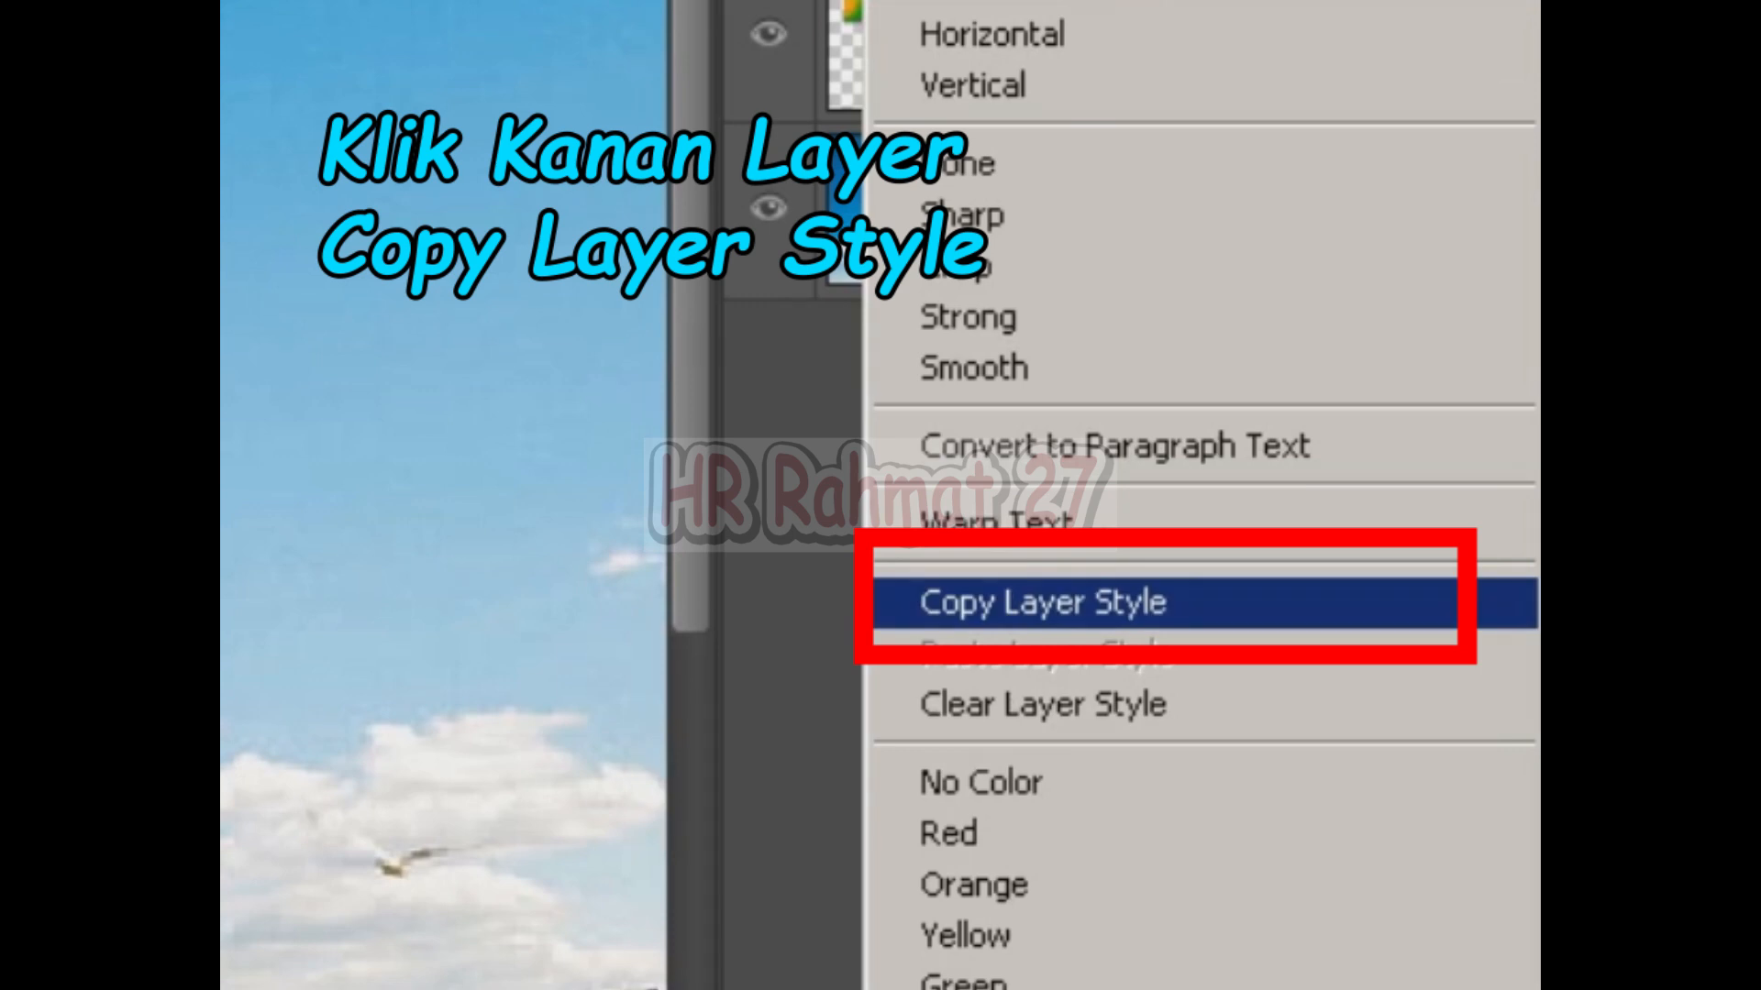
pyautogui.click(1042, 603)
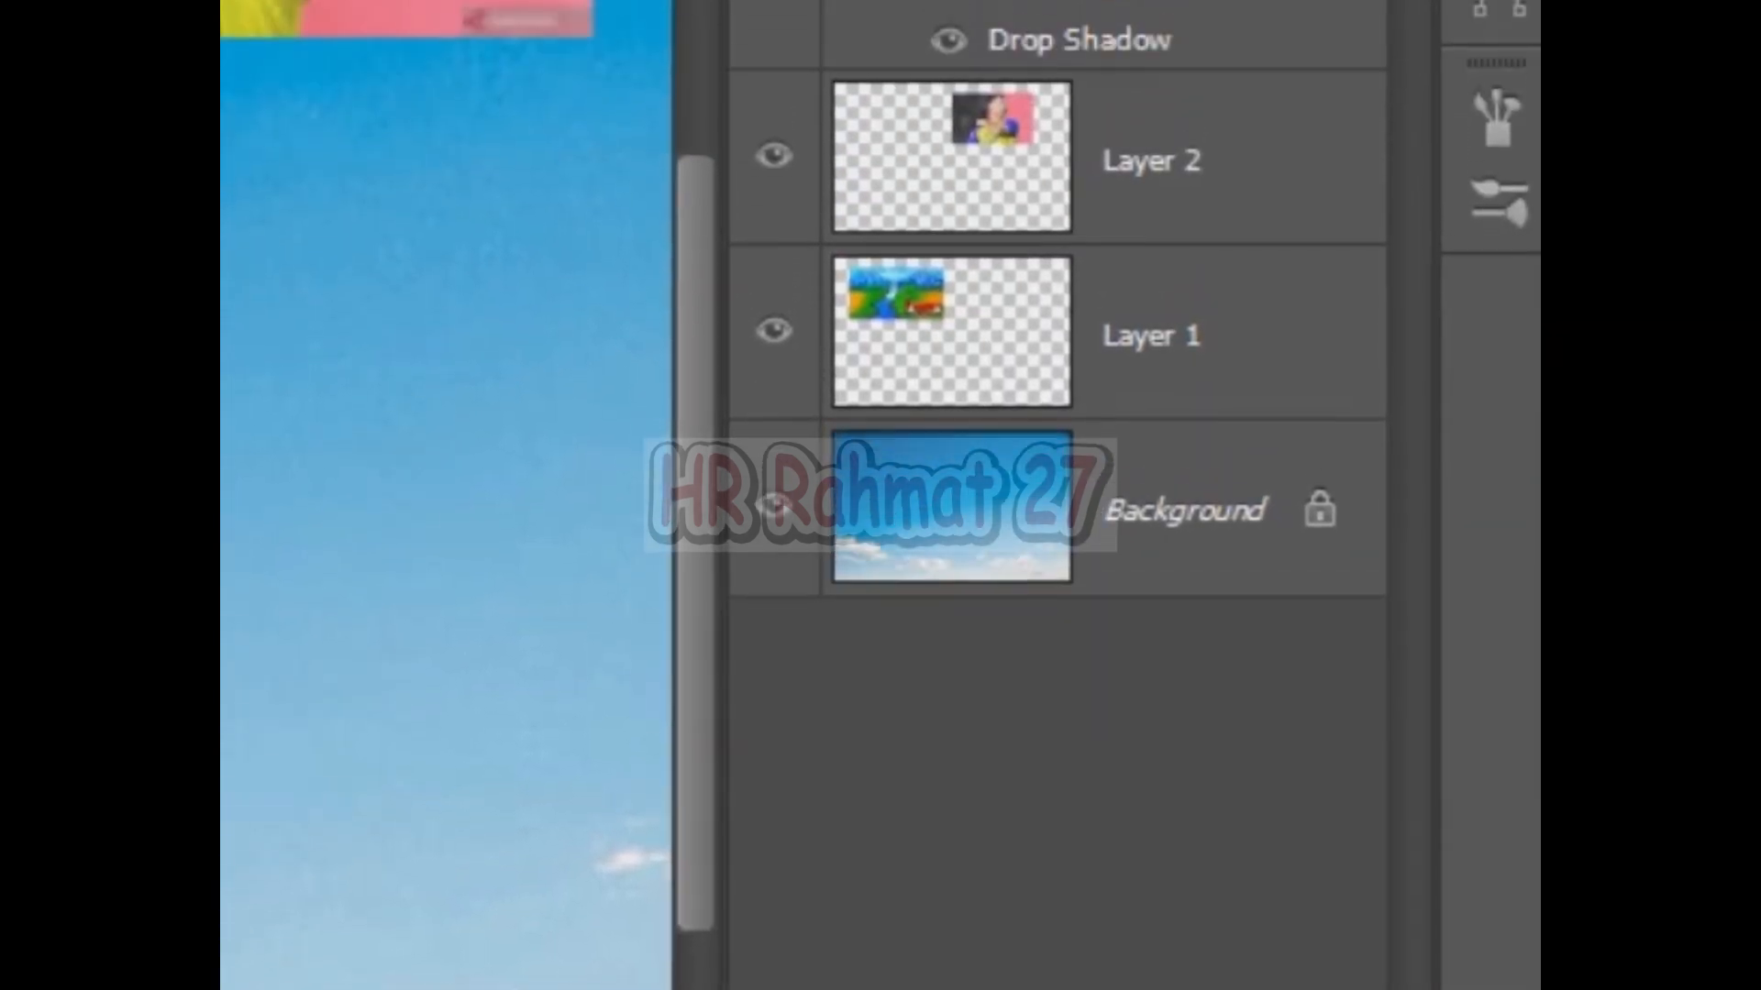
# Paste the layer style onto Layer 2 and hide its Color Overlay effect.
pyautogui.click(1183, 198)
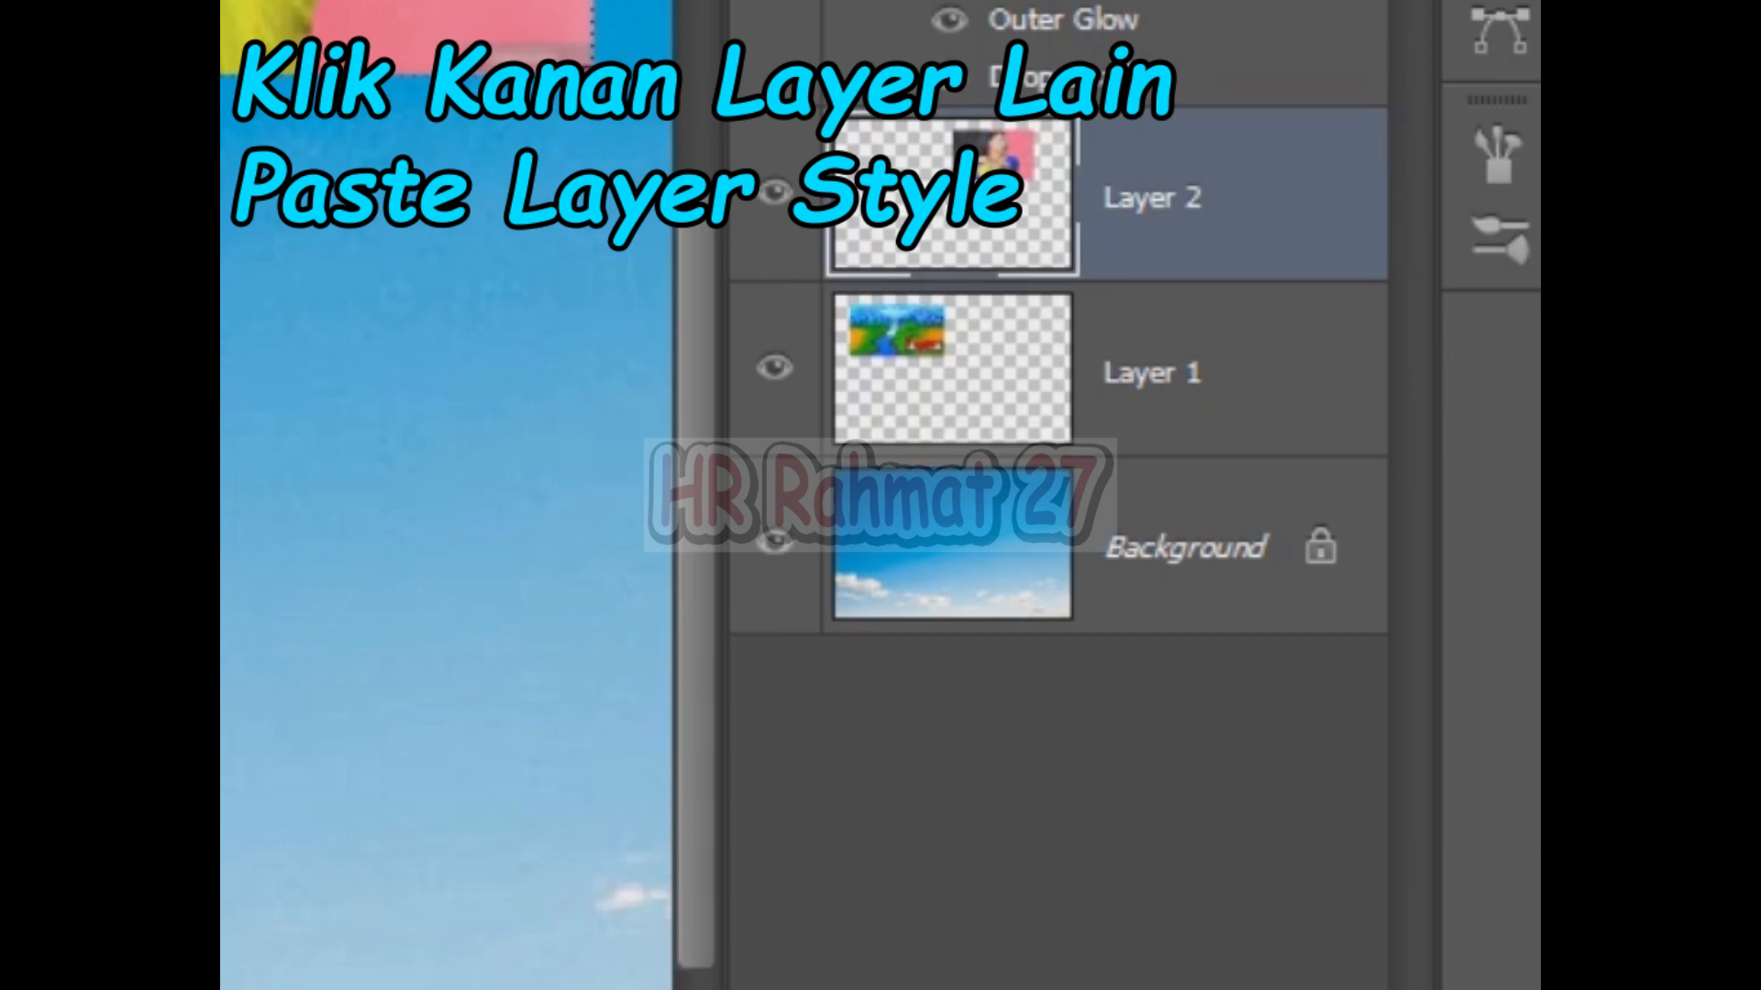
pyautogui.rightClick(1158, 252)
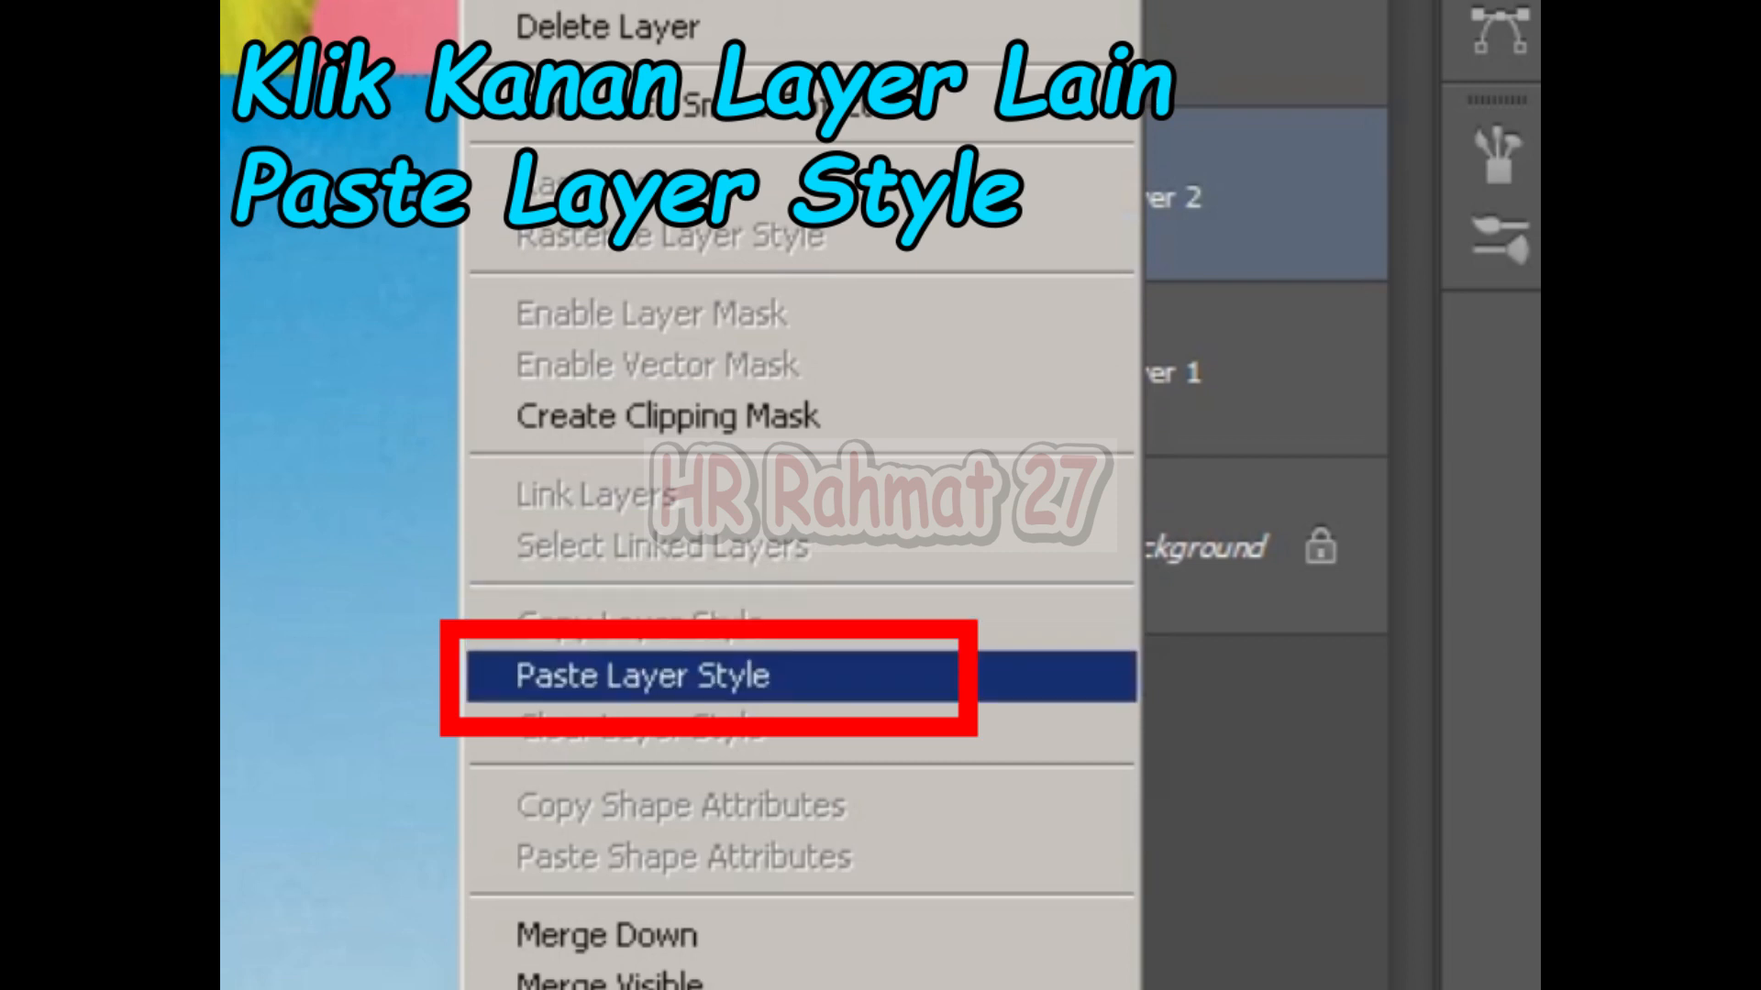
pyautogui.click(642, 676)
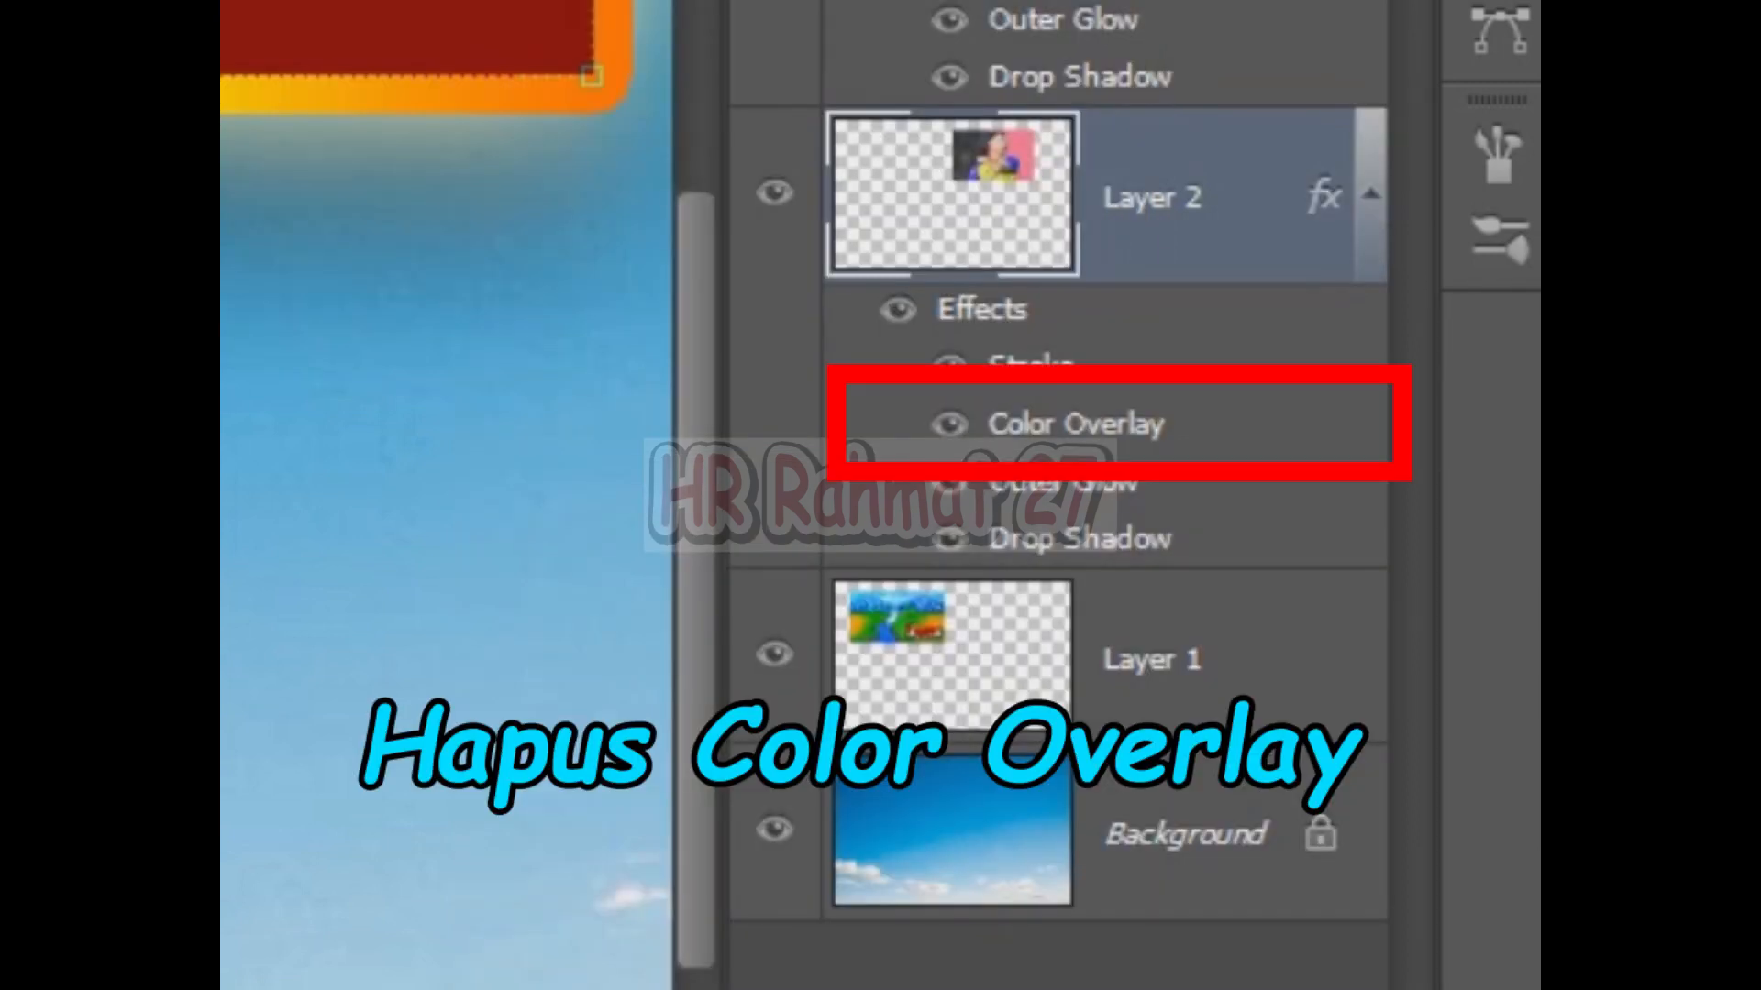
pyautogui.click(949, 423)
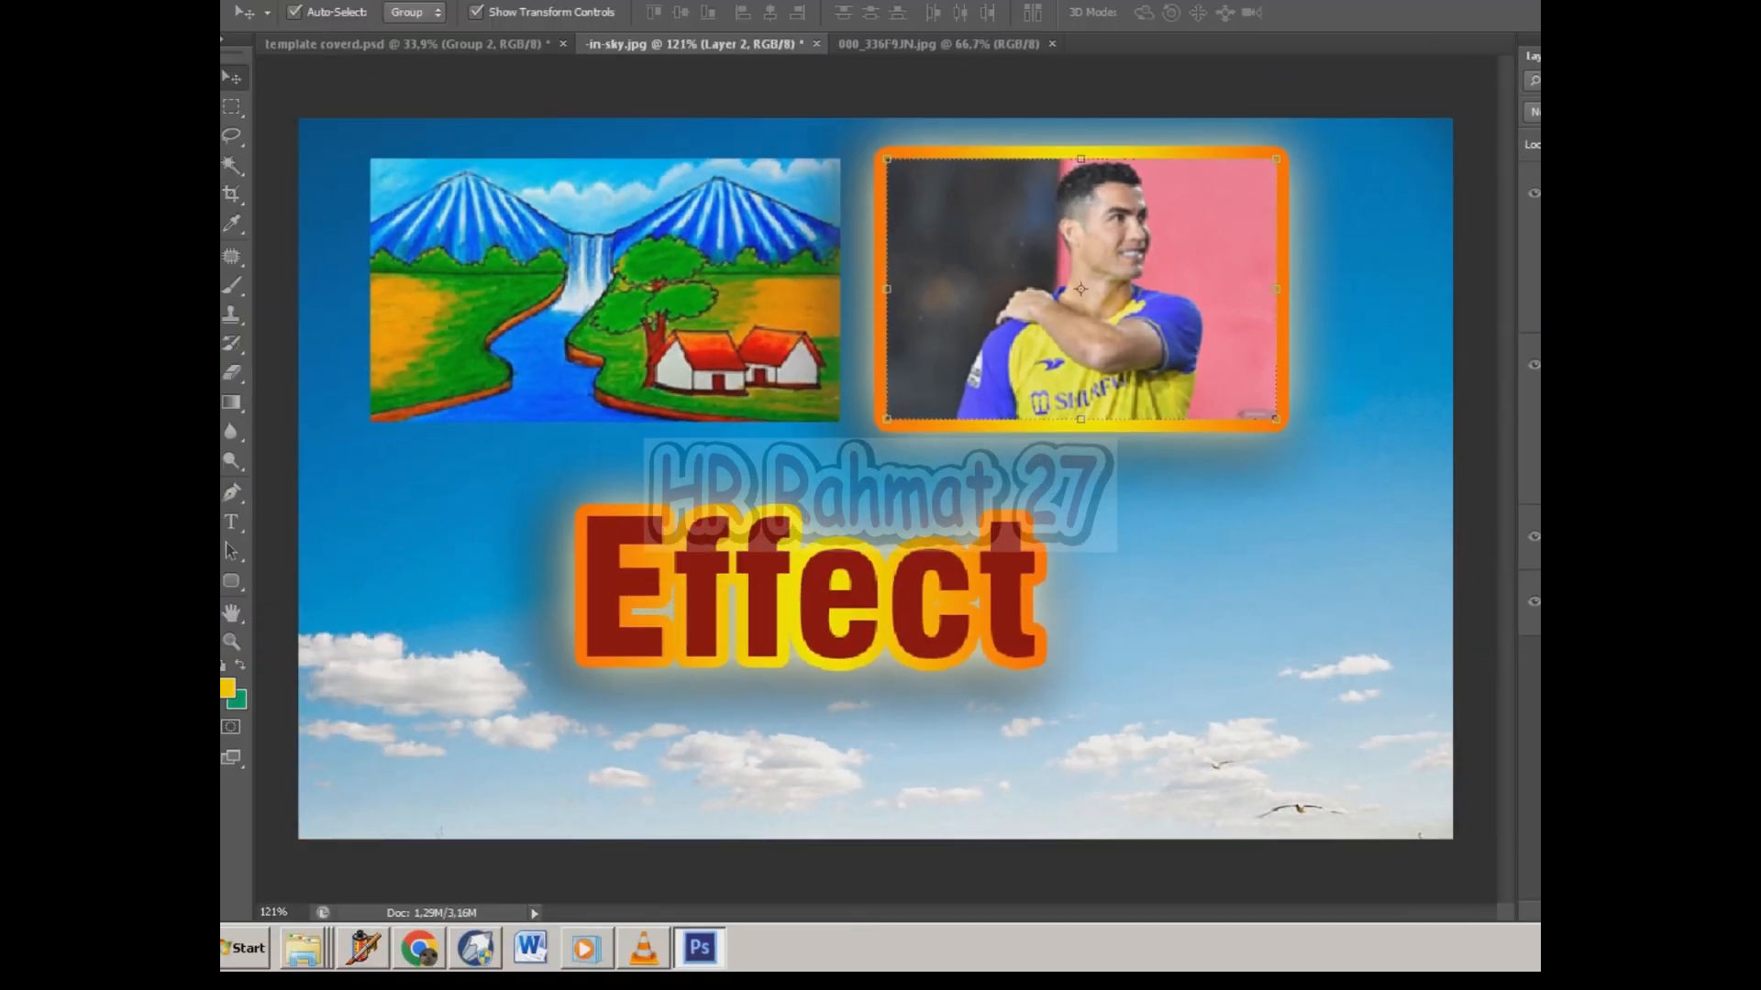
# Move the footballer photo slightly to the right.
pyautogui.scroll(1, 448, 219)
pyautogui.moveTo(1135, 292); pyautogui.dragTo(1239, 306)
pyautogui.scroll(-2, 1239, 306)
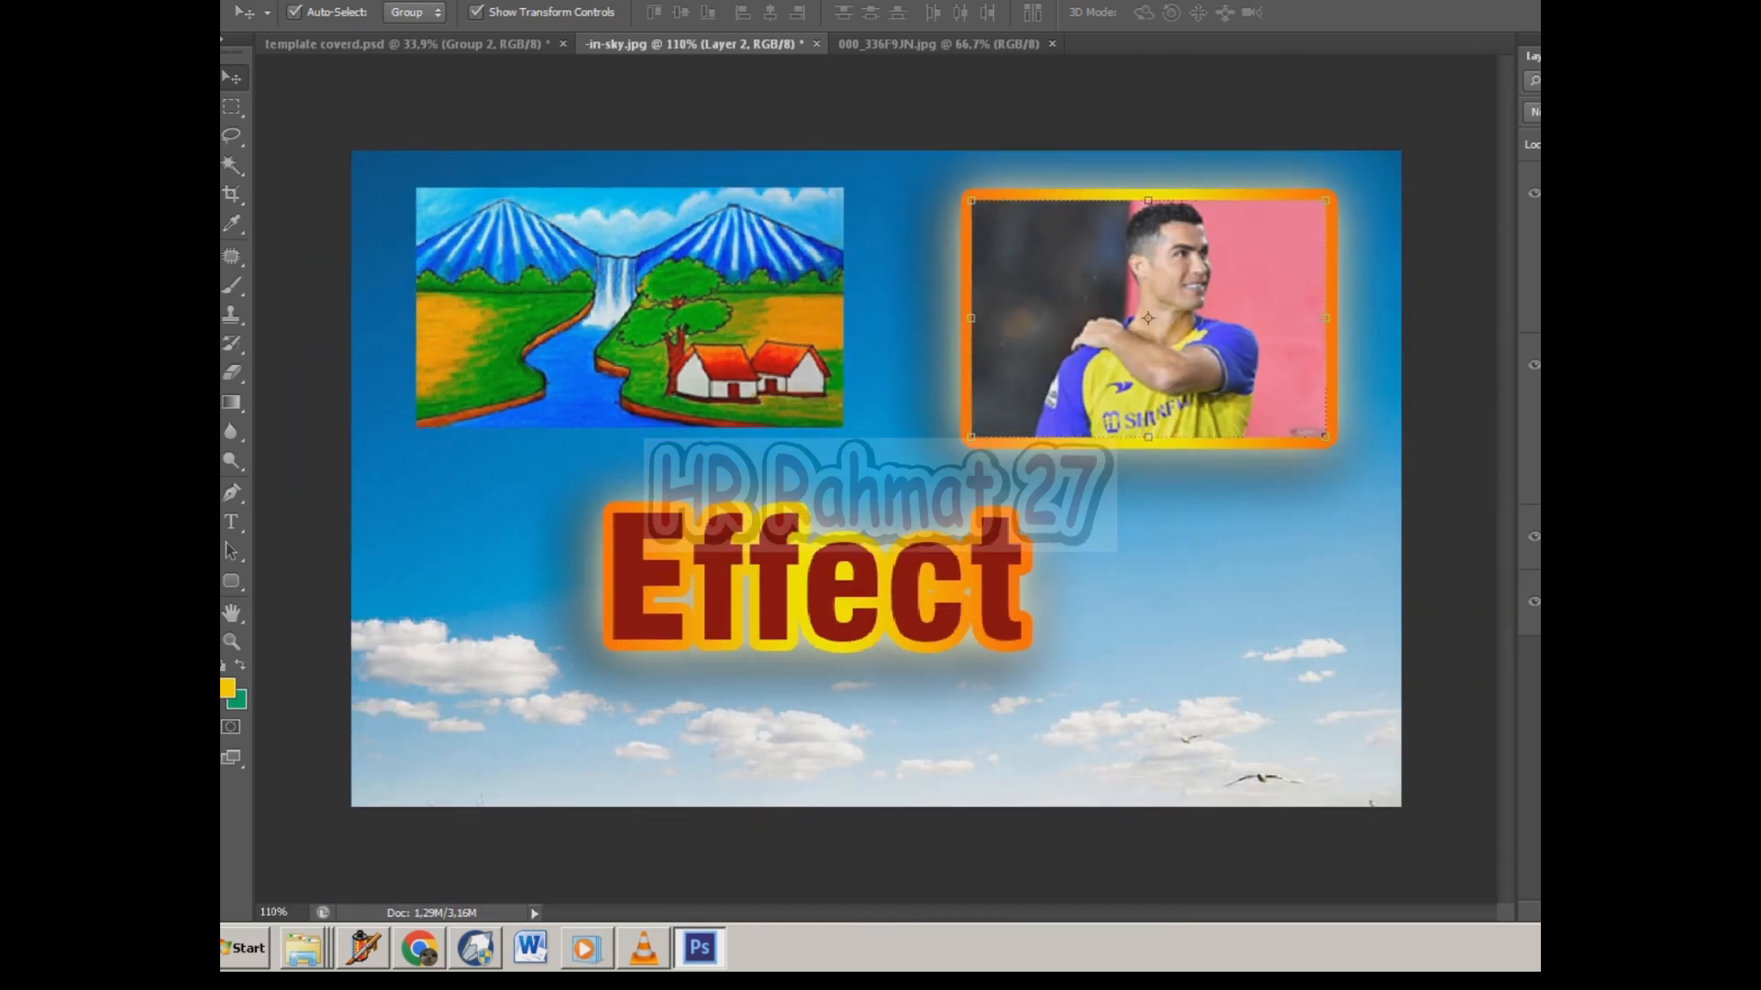
# Paste the layer style onto the landscape painting layer and hide its Color Overlay effect.
pyautogui.scroll(2, 437, 220)
pyautogui.click(436, 220)
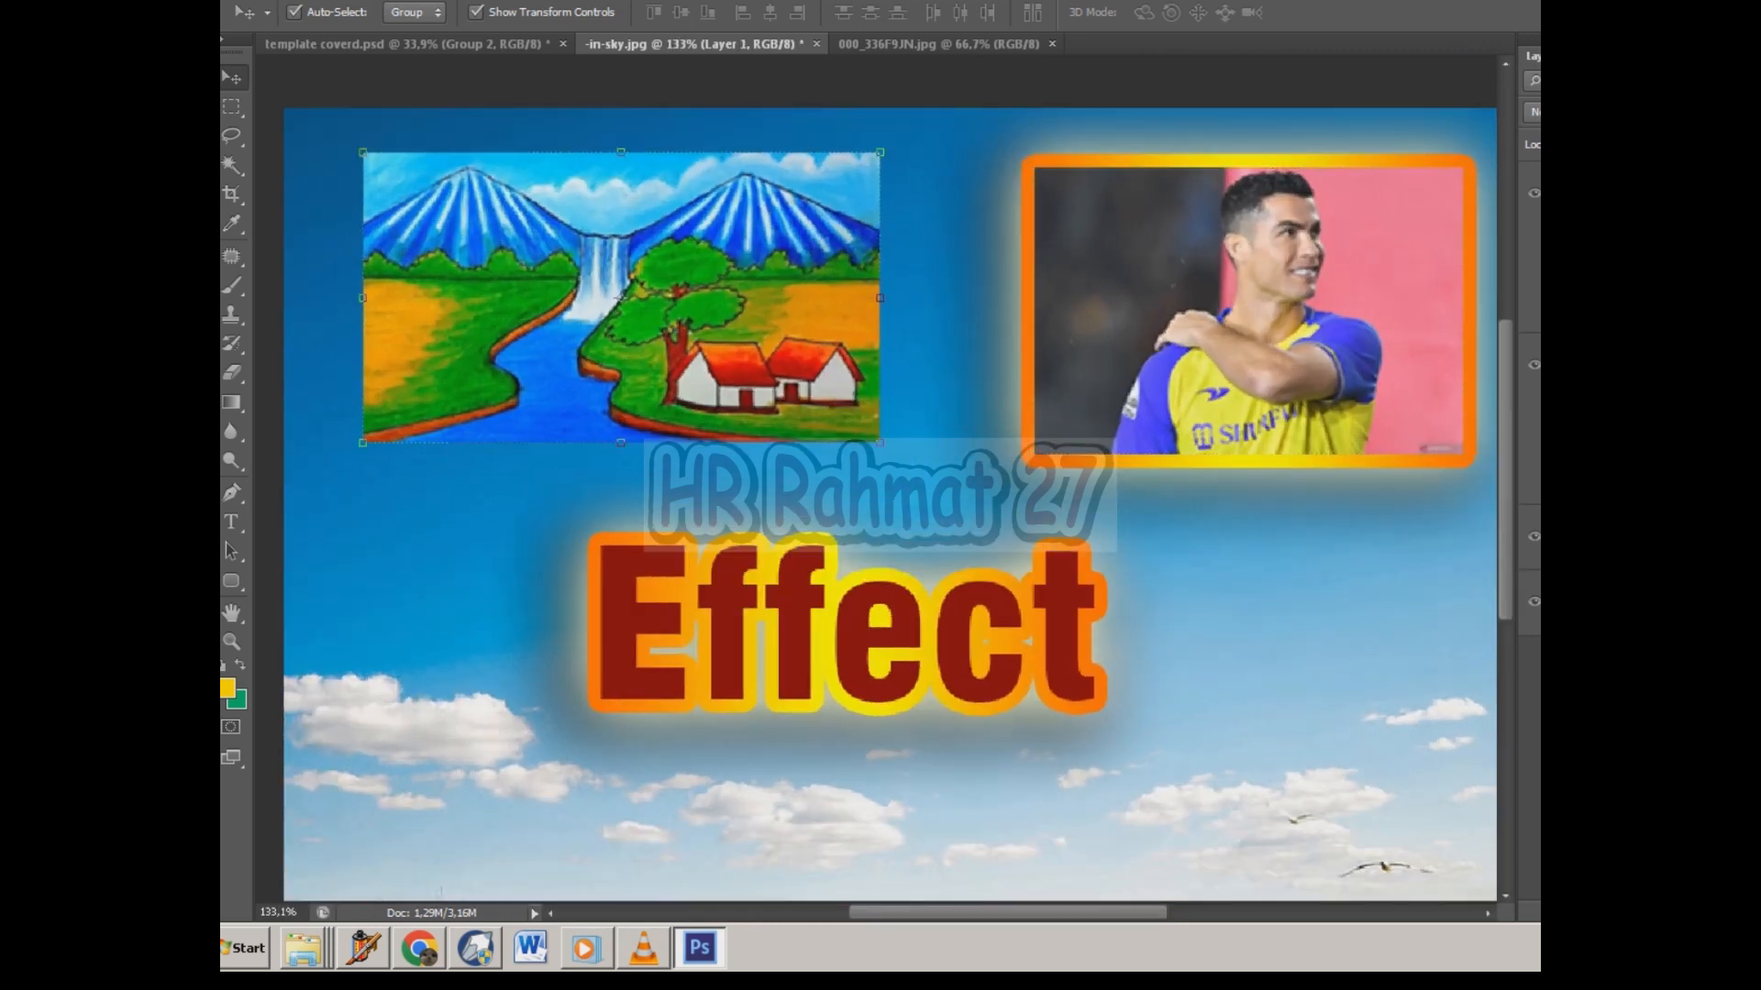
pyautogui.rightClick(1529, 541)
pyautogui.click(1467, 545)
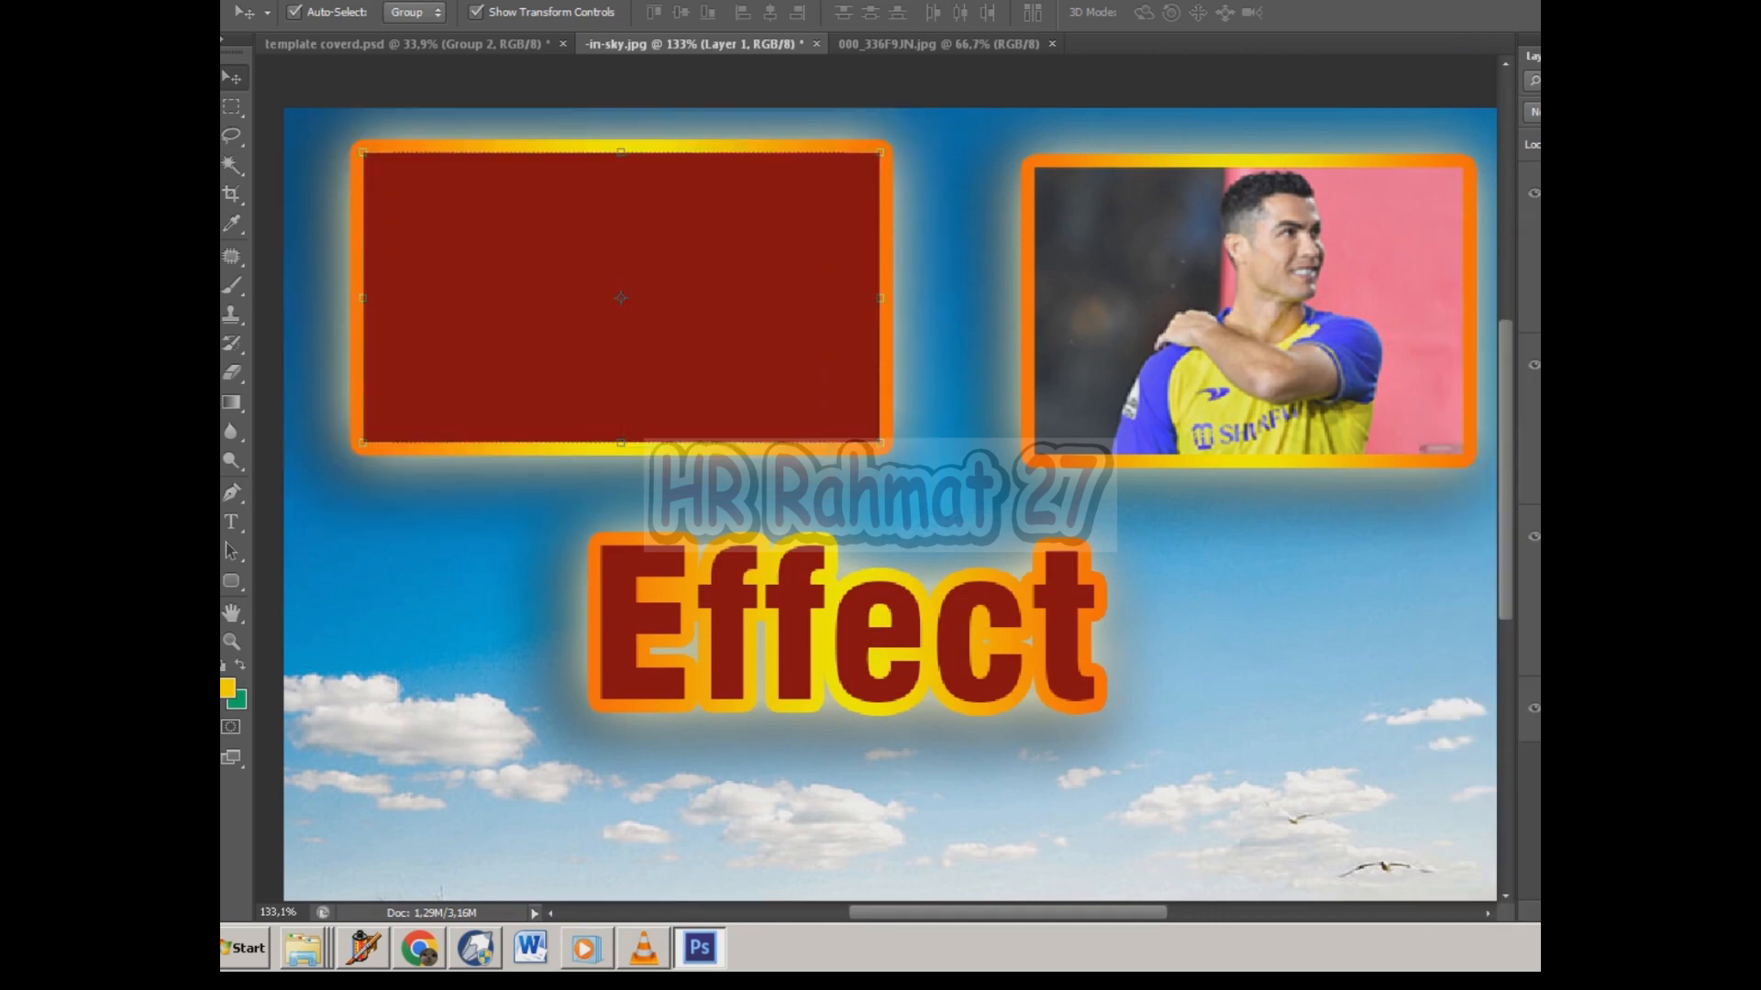
pyautogui.click(1570, 623)
pyautogui.scroll(-4, 880, 486)
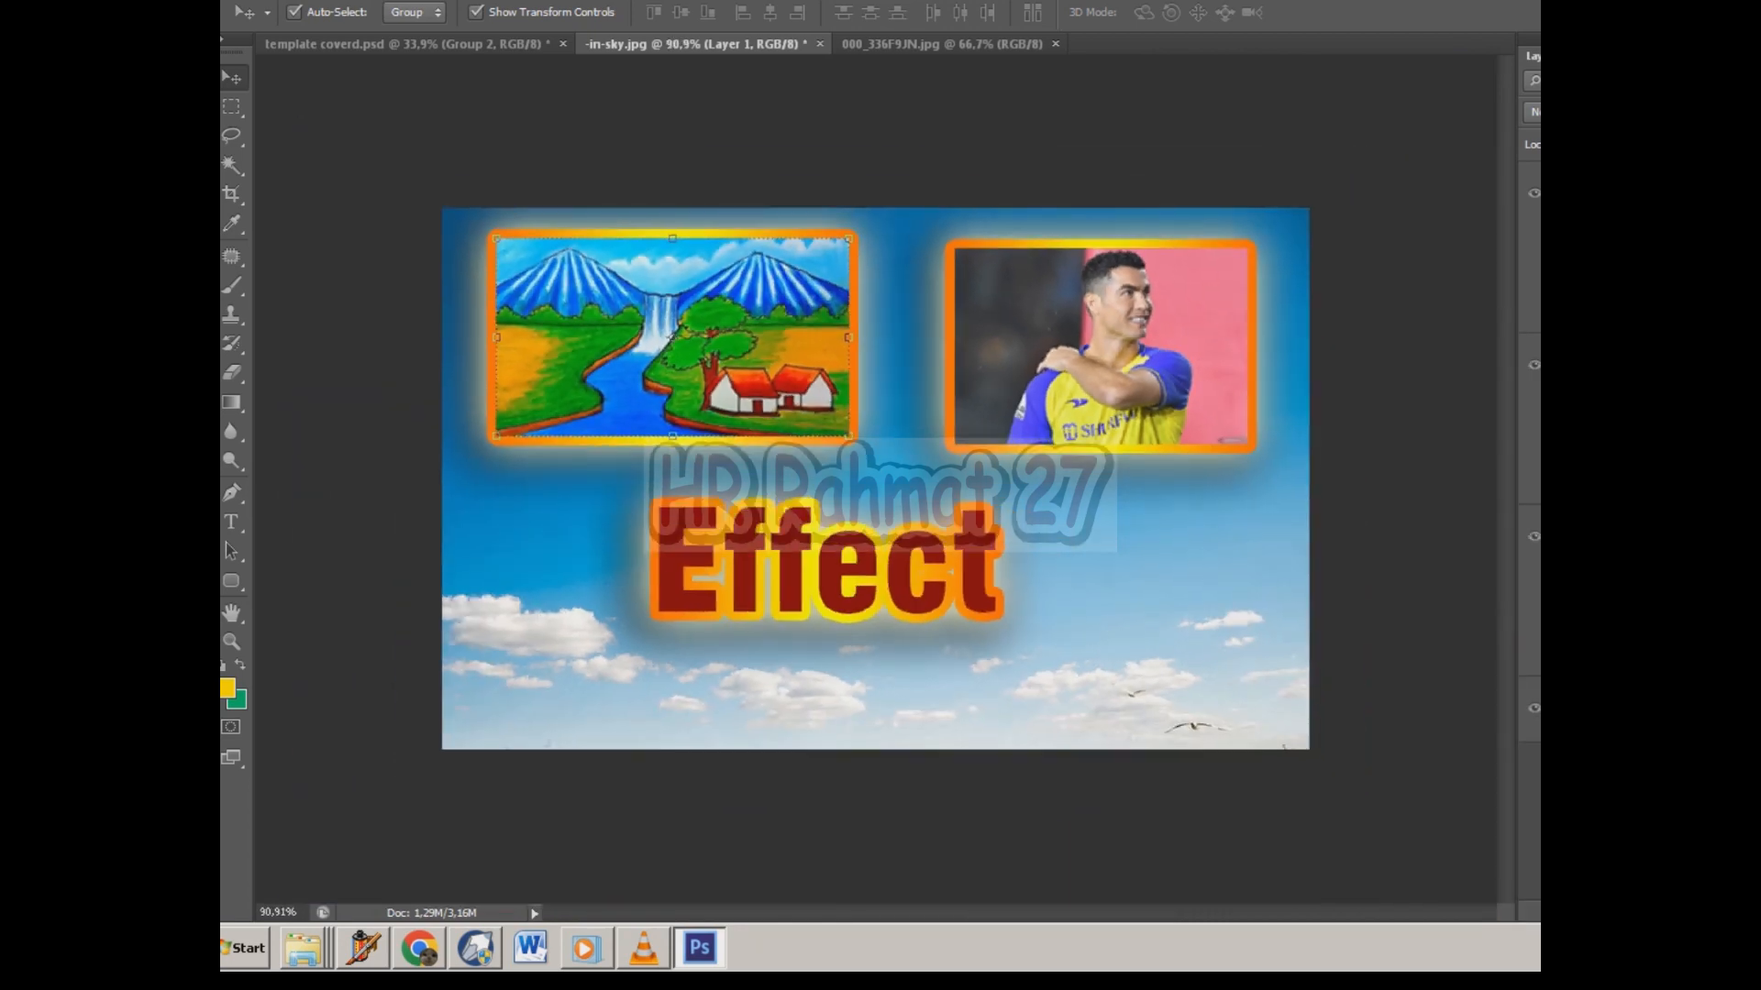
# Set the landscape painting's stroke gradient angle to 150°.
pyautogui.click(1403, 513)
pyautogui.scroll(2, 1403, 514)
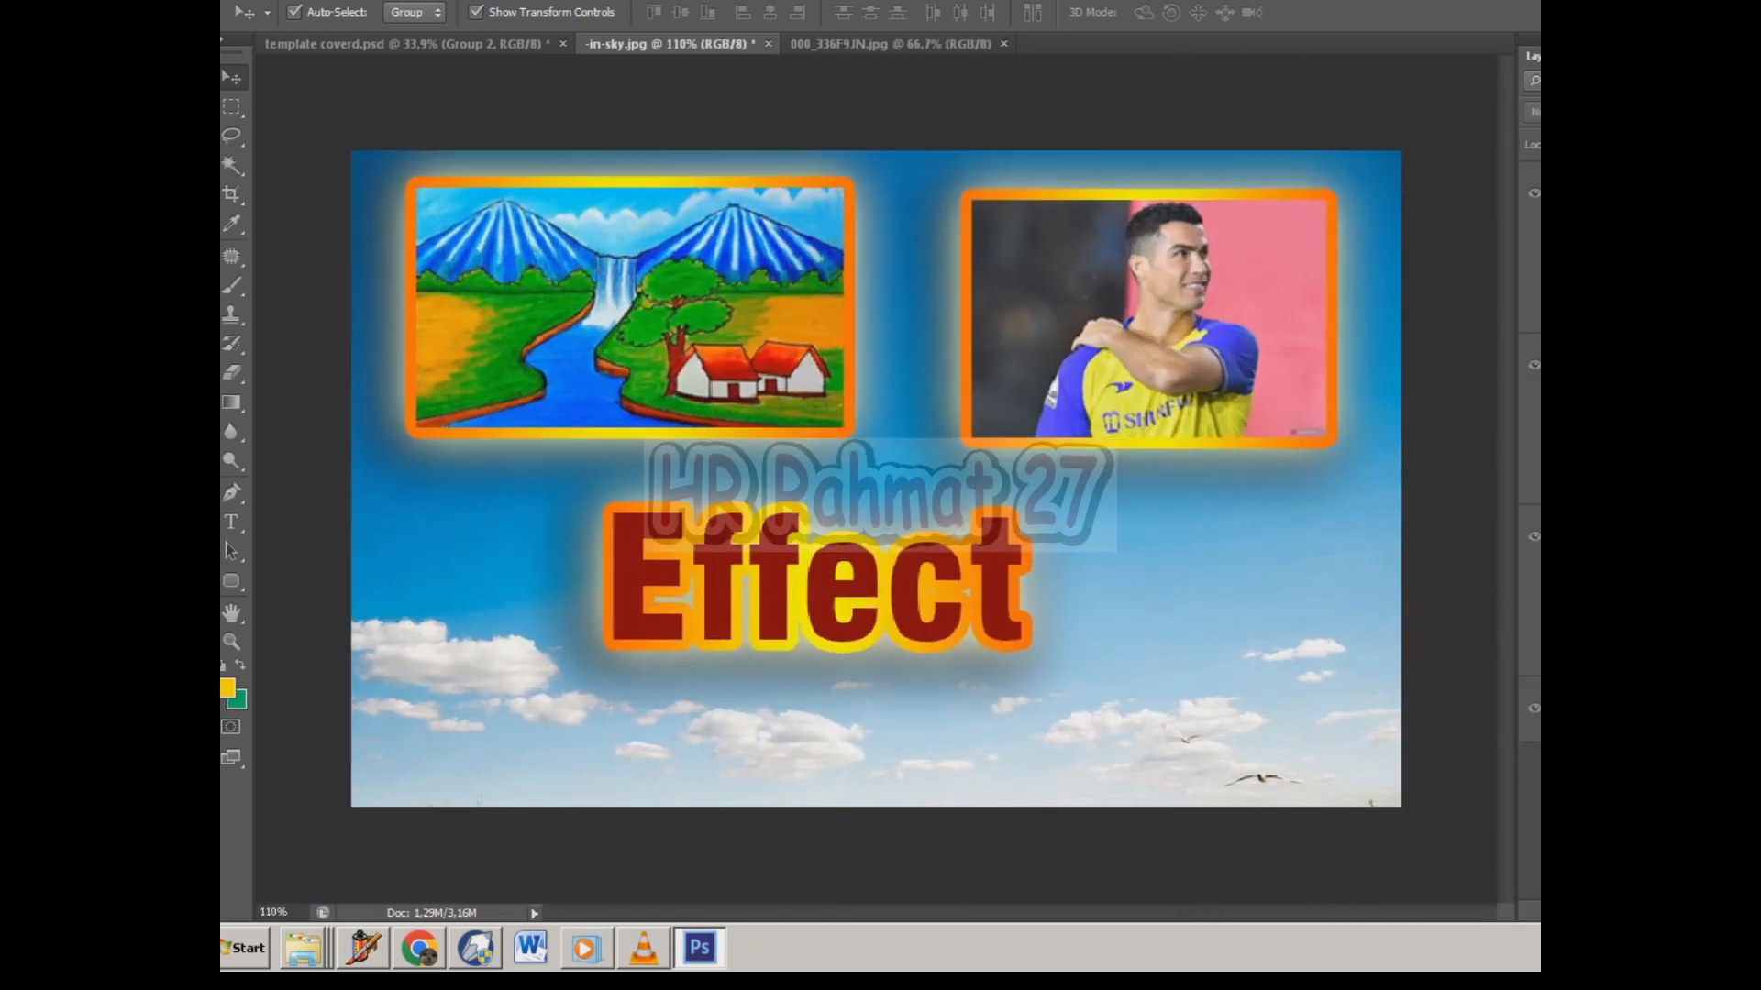
pyautogui.click(629, 307)
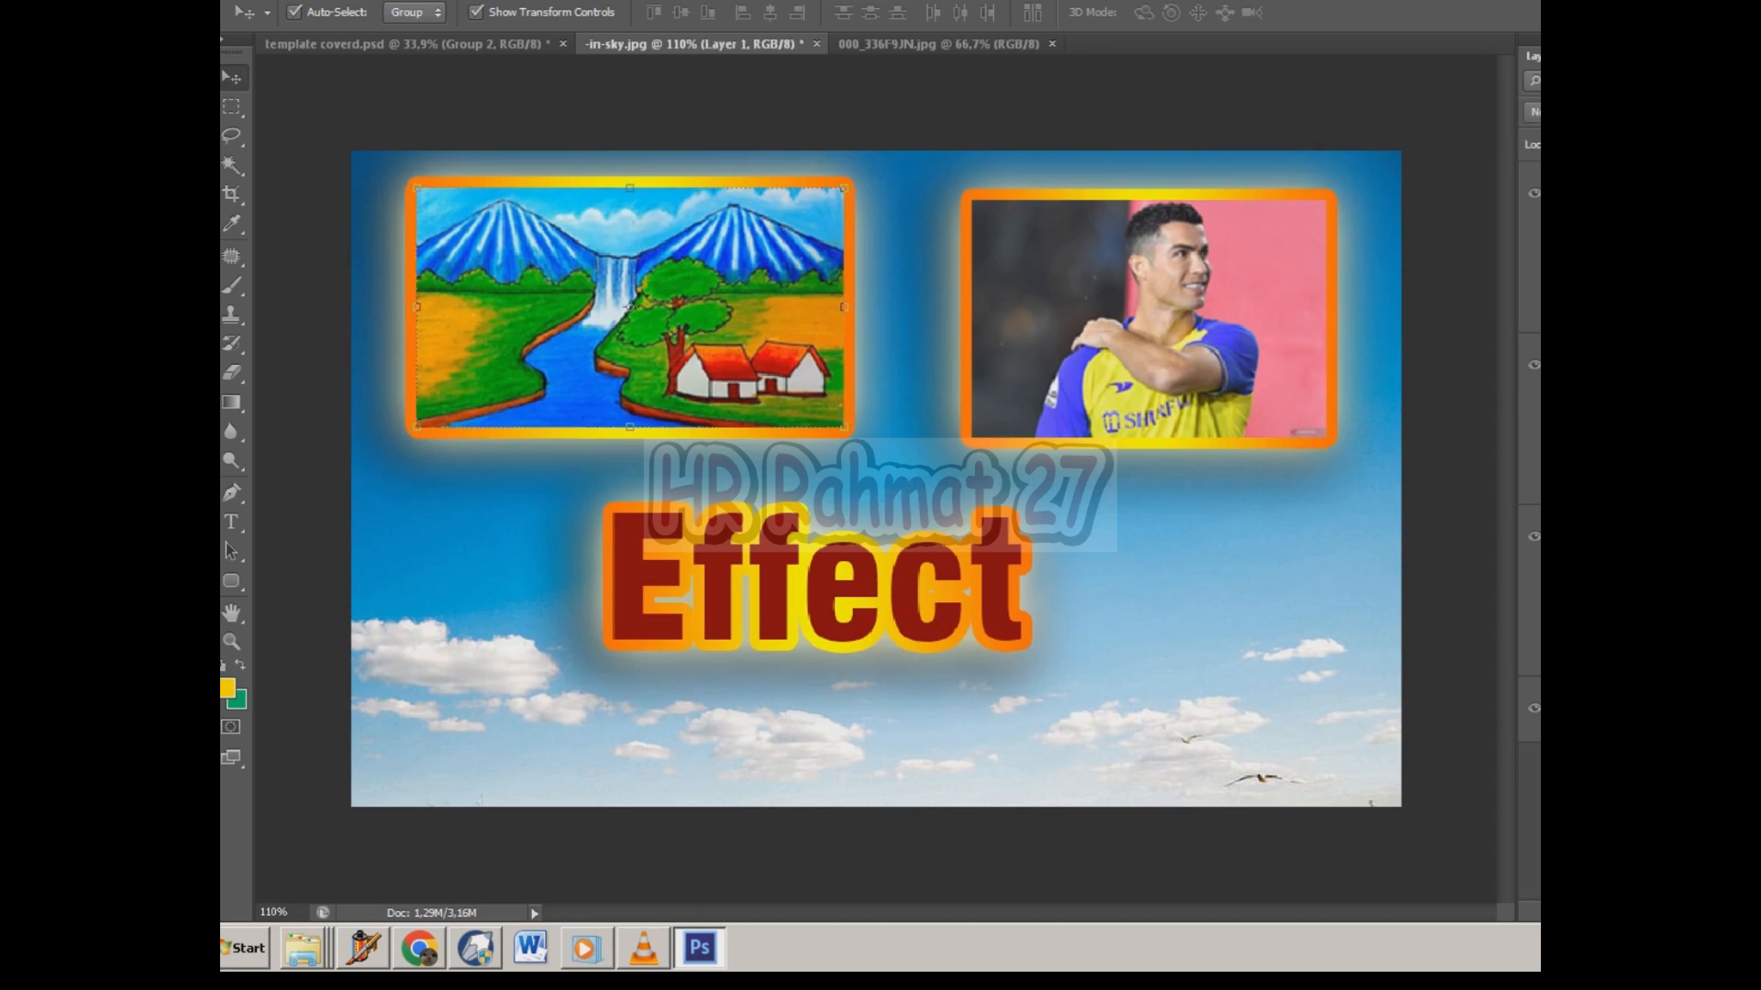
pyautogui.doubleClick(1623, 601)
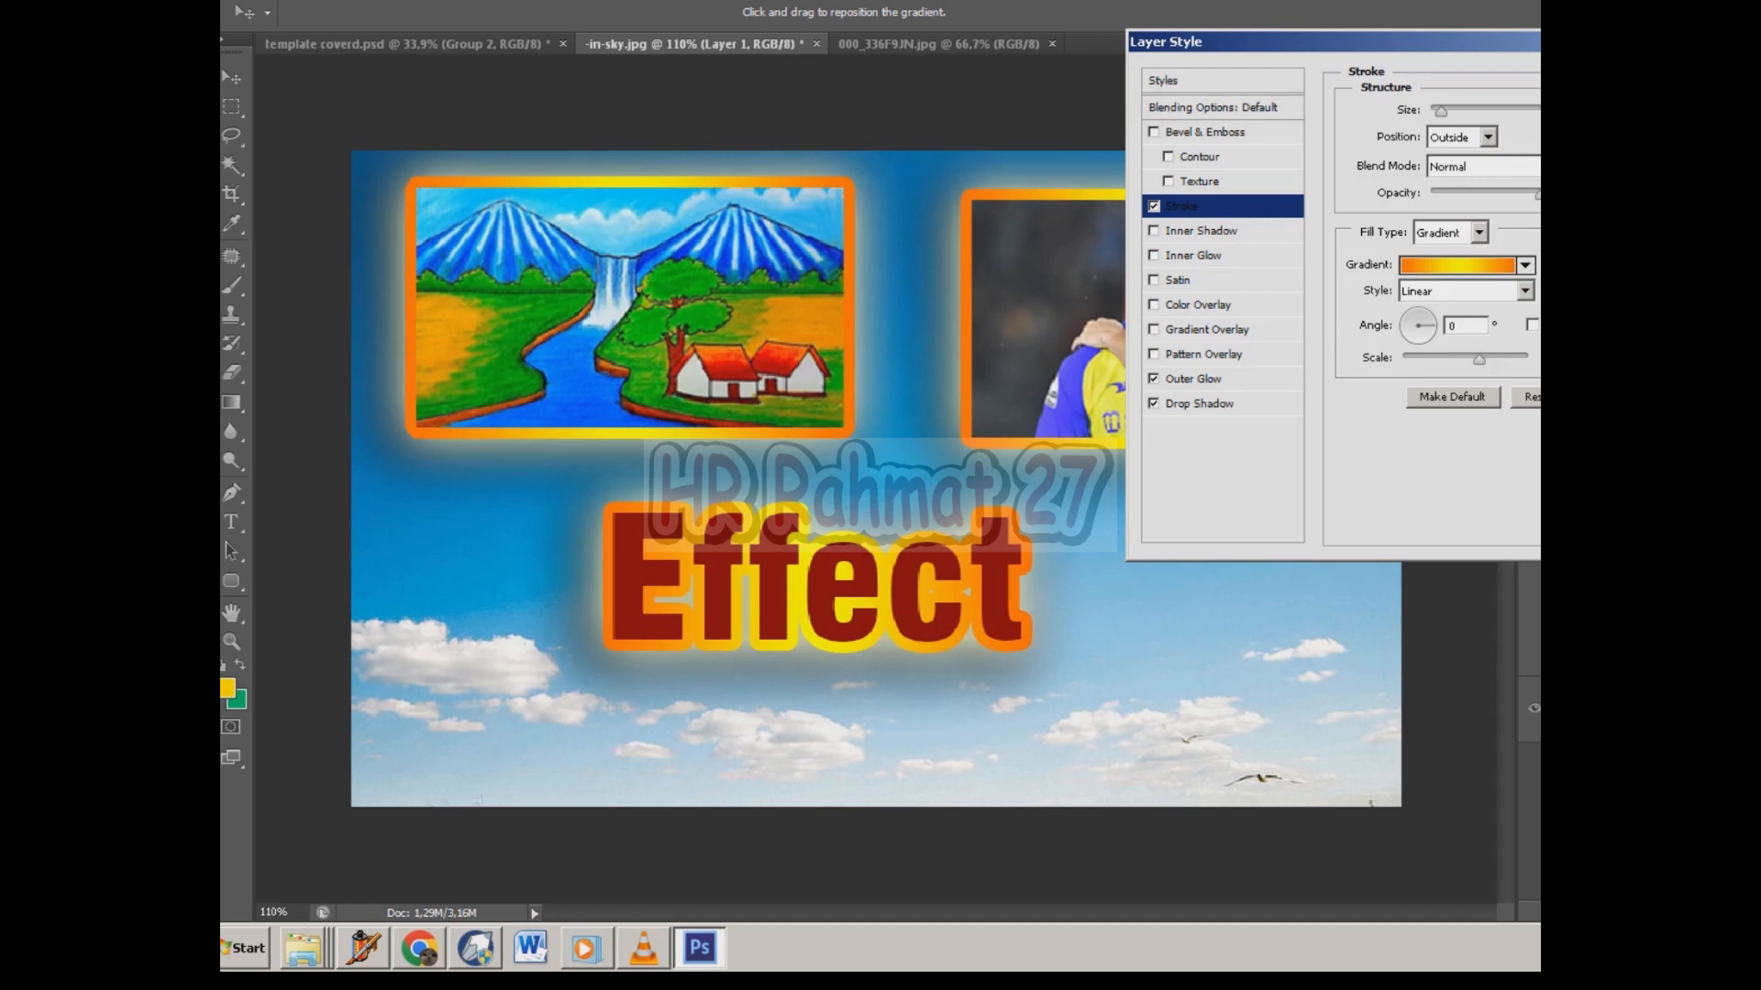
pyautogui.click(1419, 314)
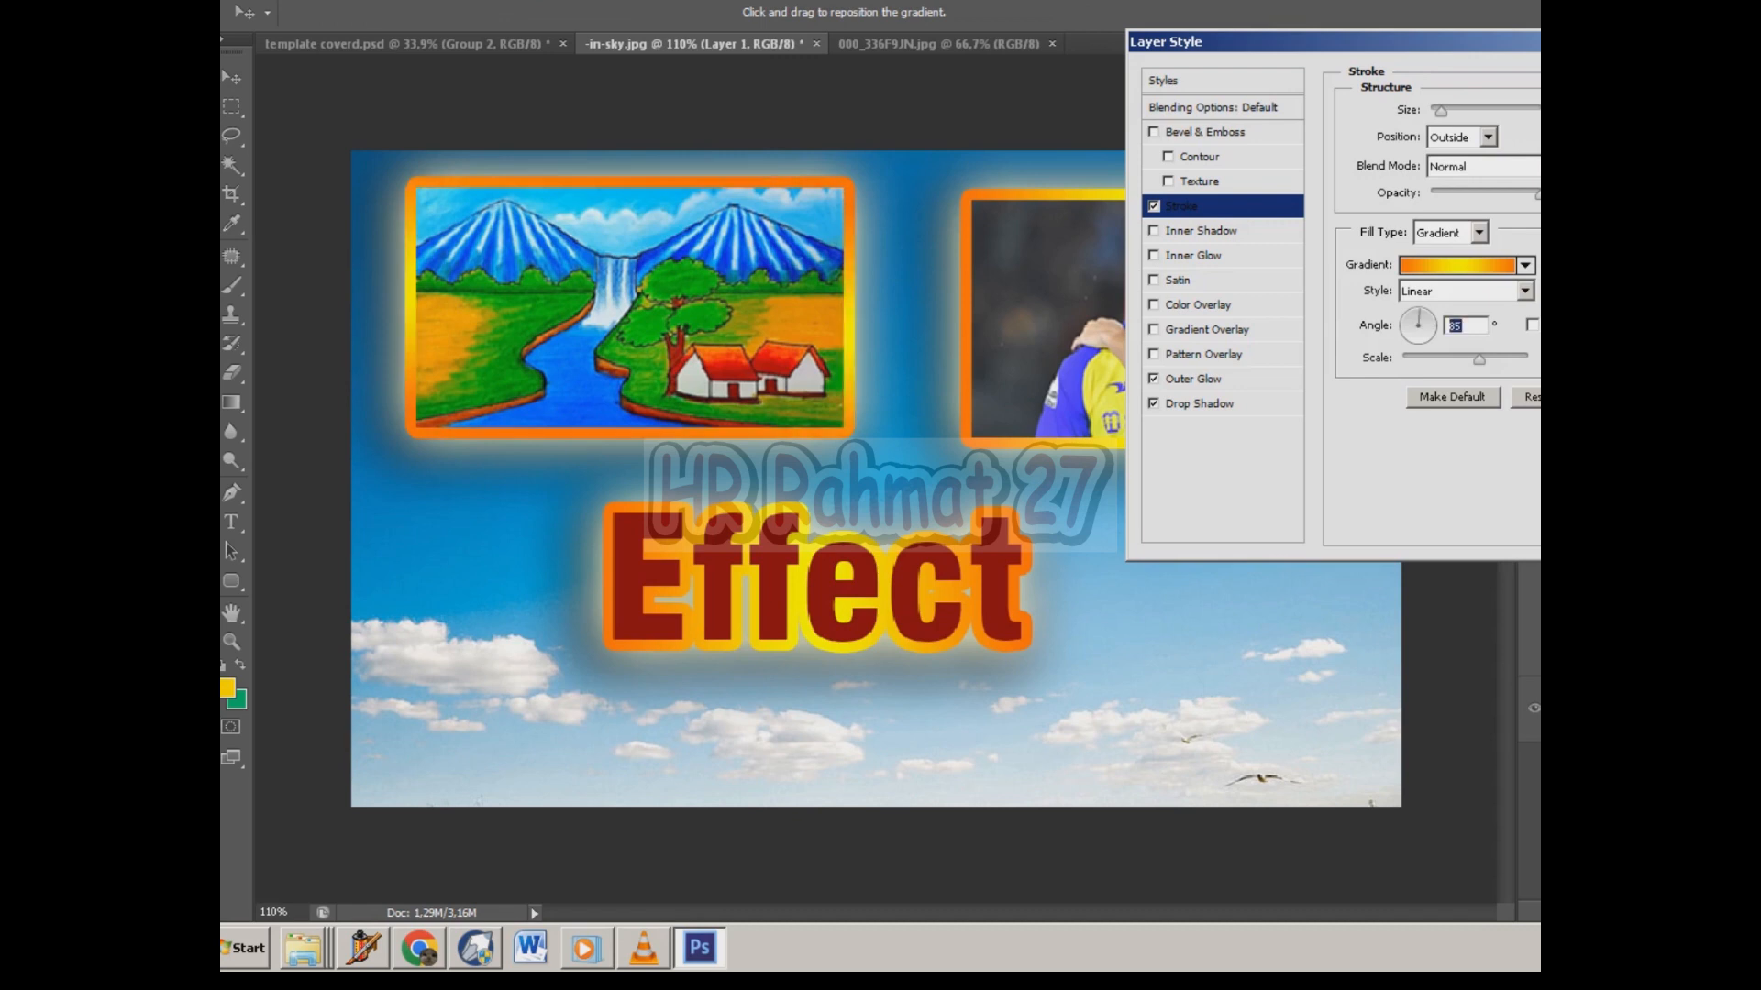
pyautogui.click(1410, 320)
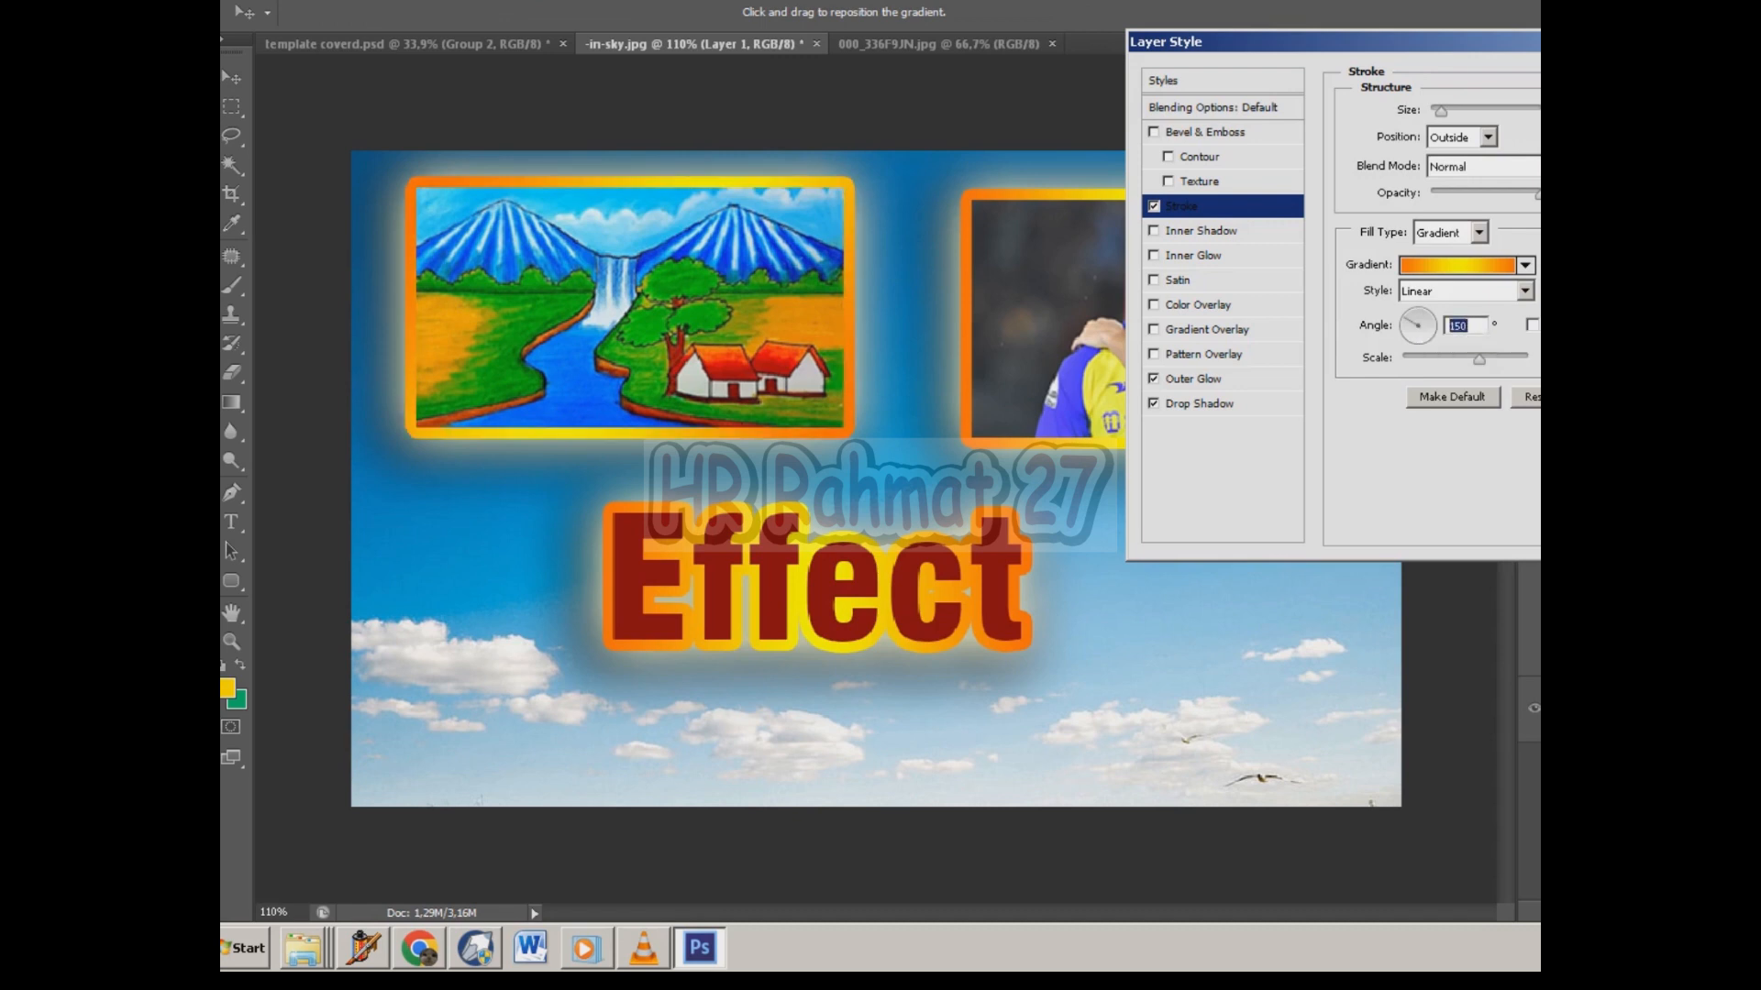
pyautogui.press('Return')
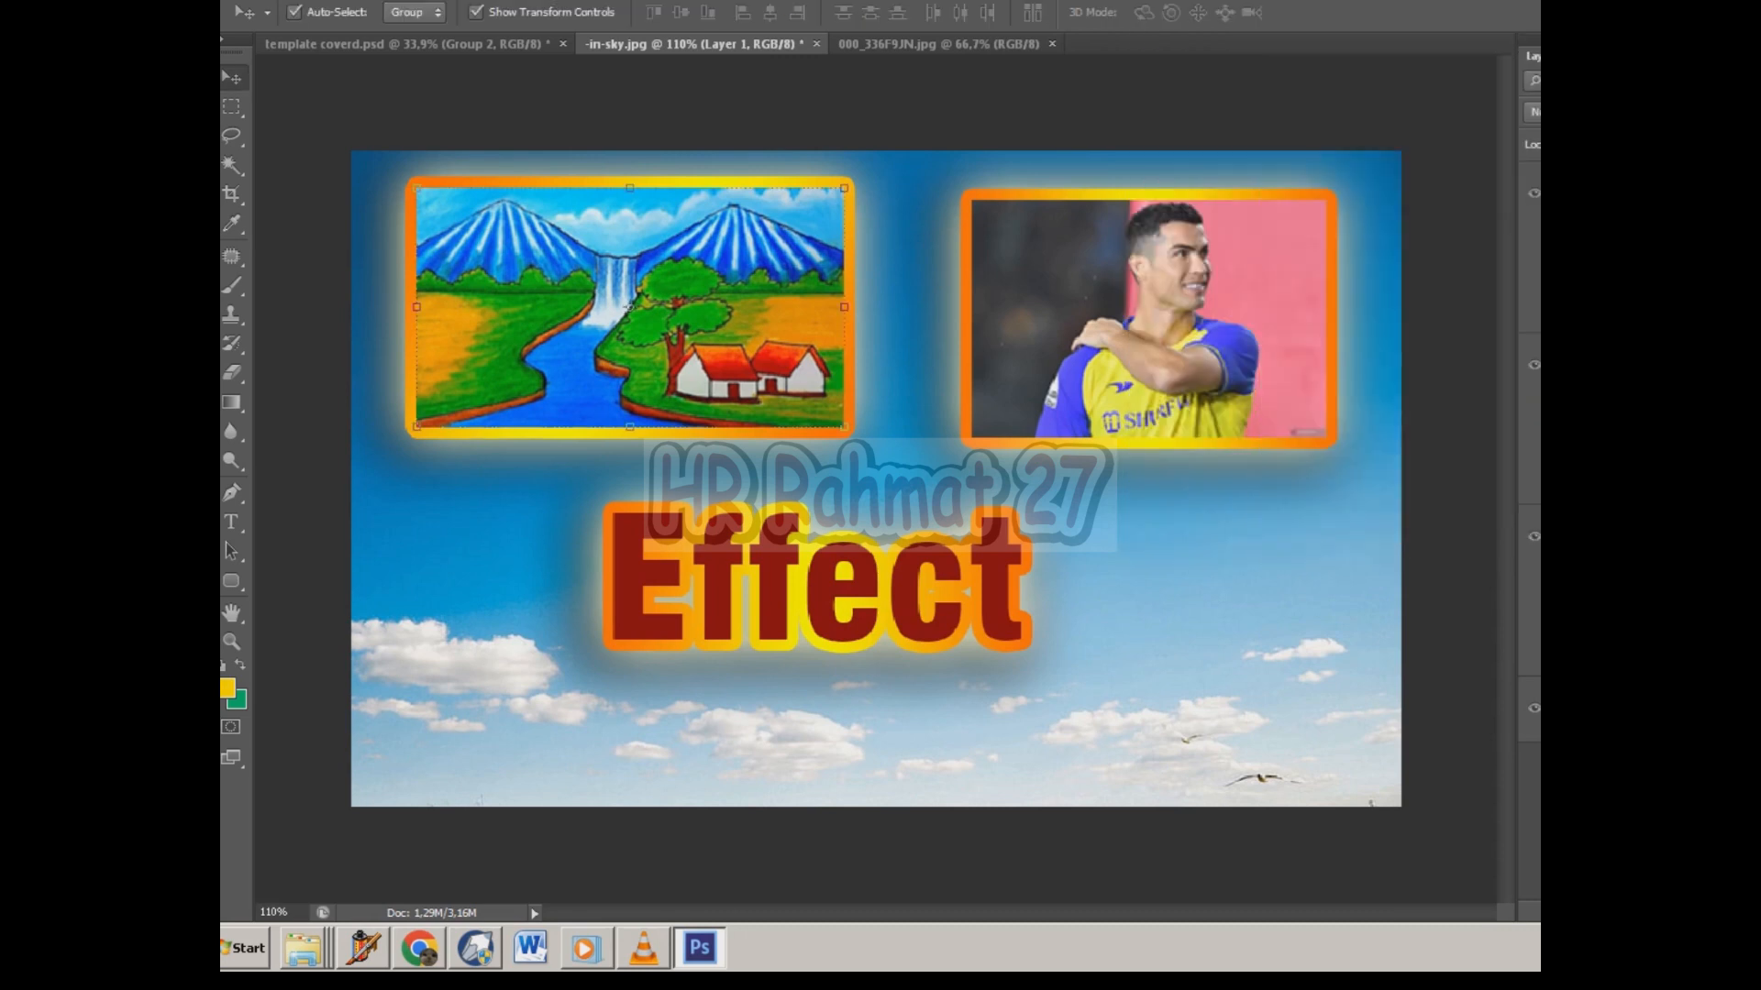
# Change the stroke gradient angle on the footballer photo layer.
pyautogui.click(1148, 318)
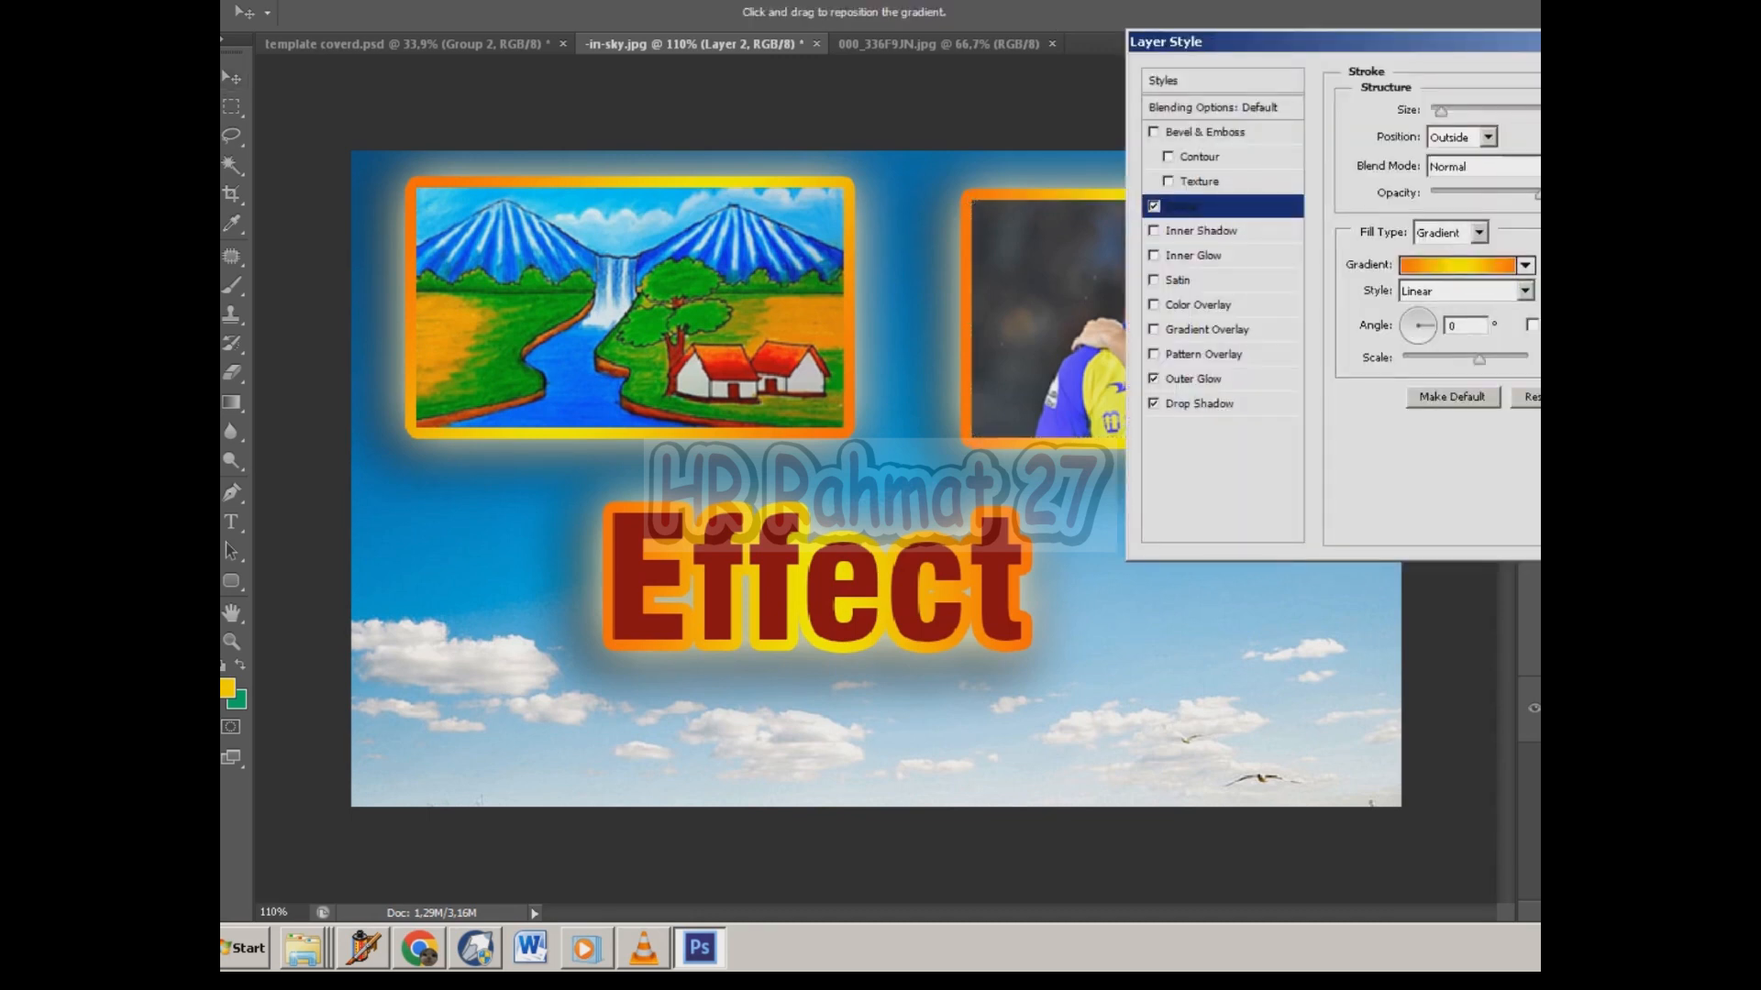
pyautogui.click(1424, 338)
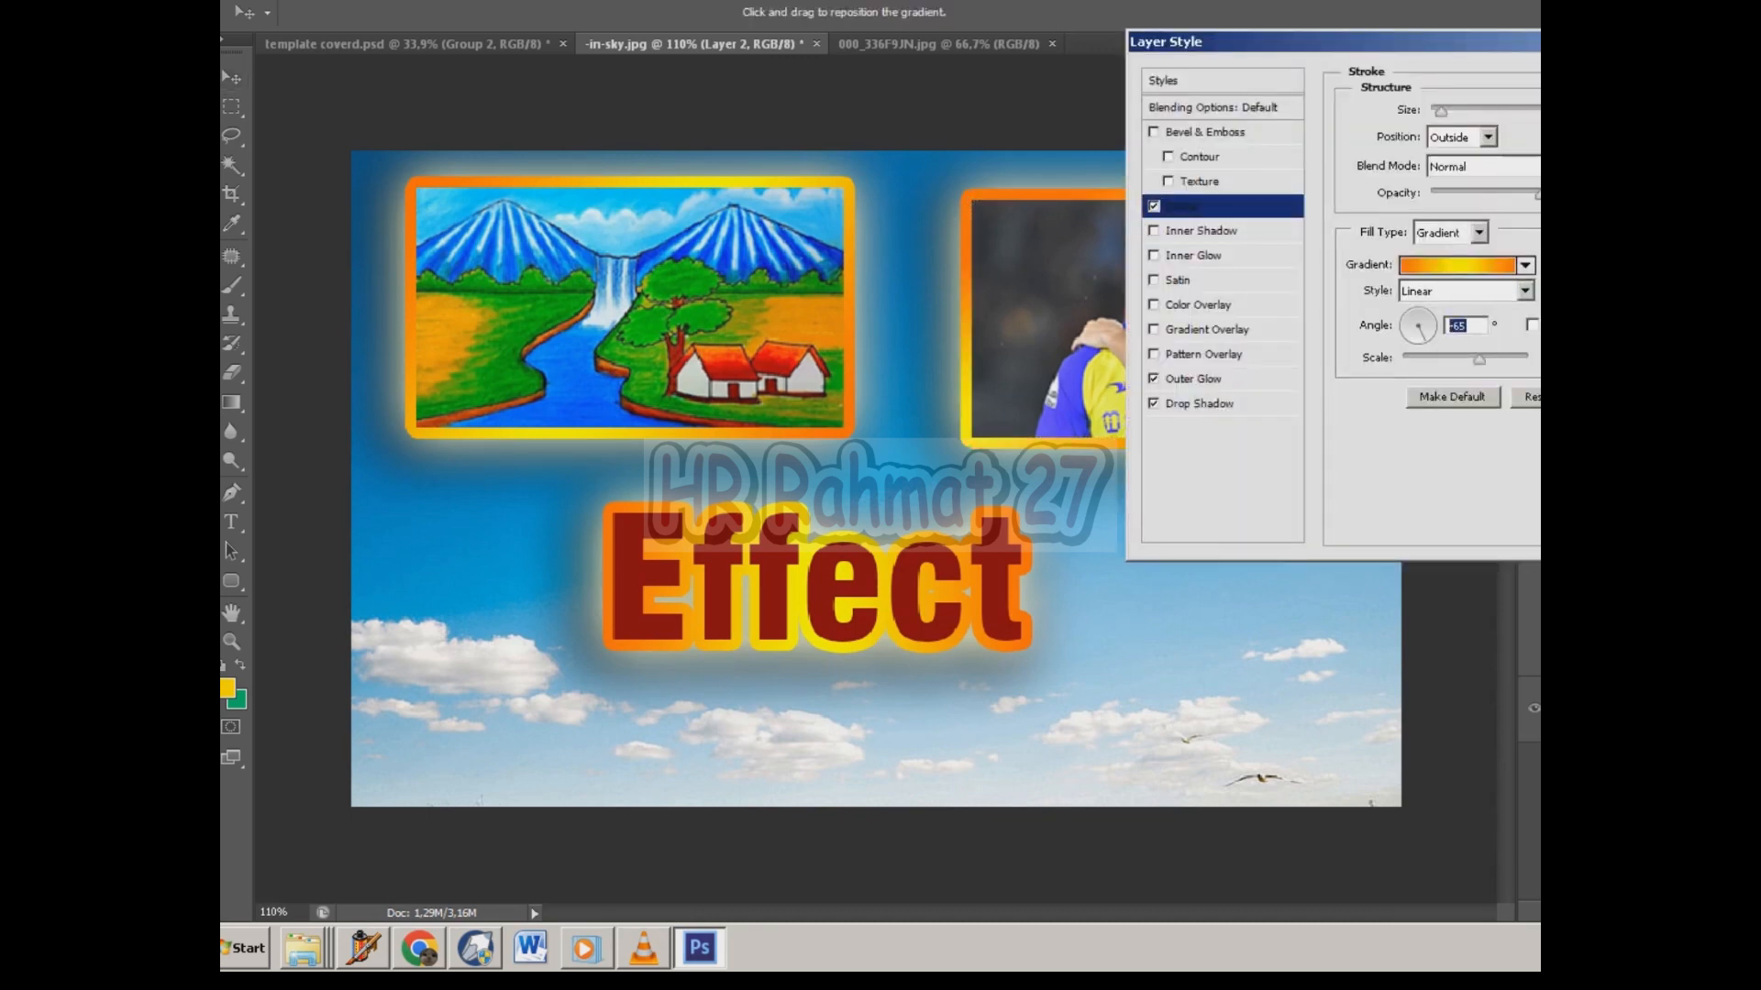
pyautogui.press('Return')
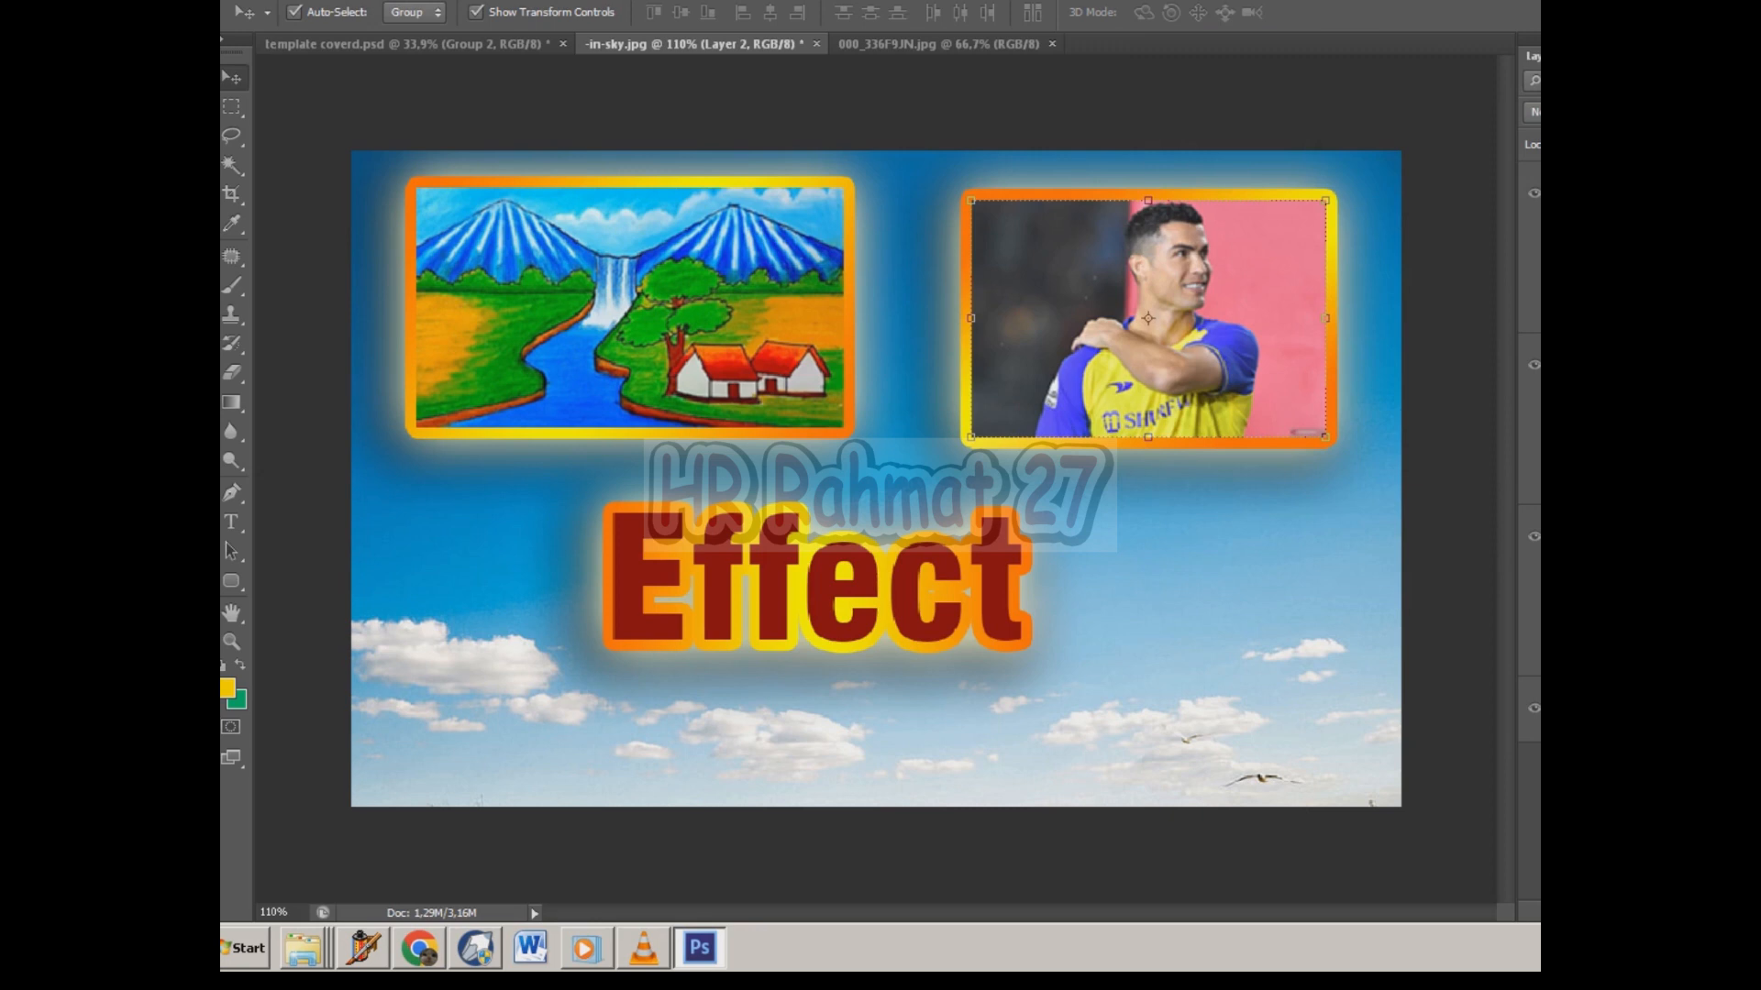
# Toggle undo and redo repeatedly to compare the photo frames before and after the stroke angle changes.
pyautogui.hotkey('ctrl', 'z')
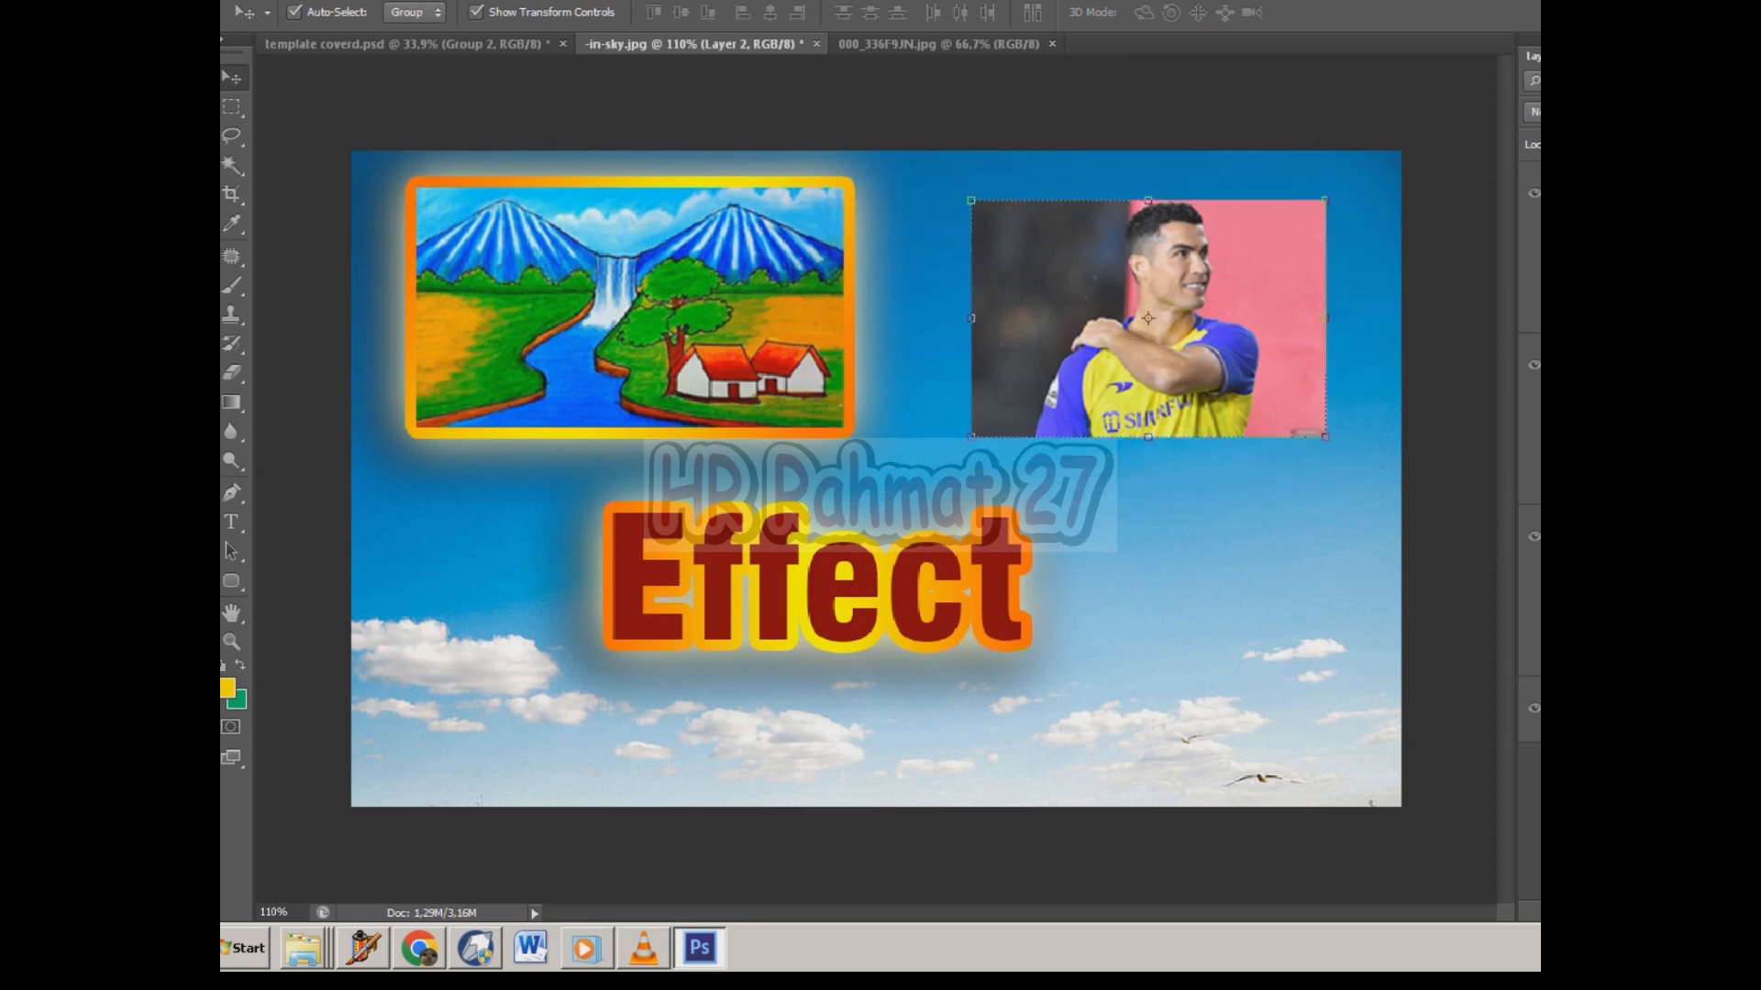
pyautogui.hotkey('ctrl', 'z')
pyautogui.hotkey('ctrl', 'z')
pyautogui.hotkey('ctrl', 'z')
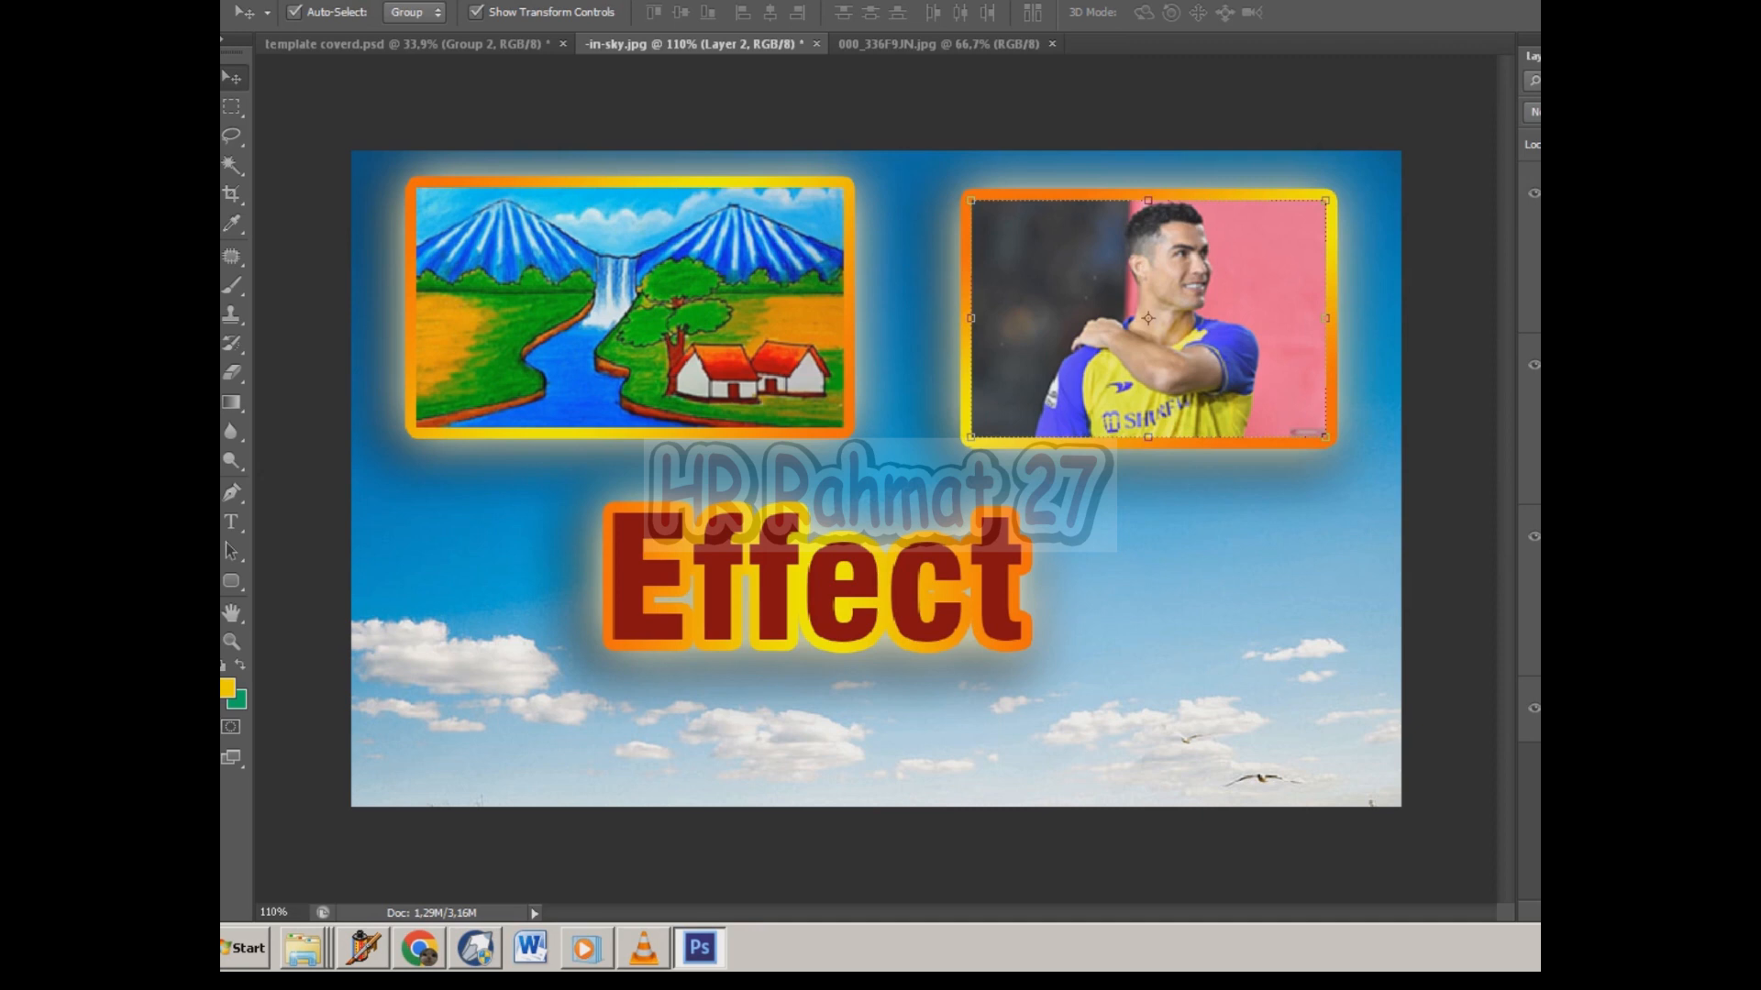
pyautogui.click(629, 307)
pyautogui.hotkey('ctrl', 'z')
pyautogui.hotkey('ctrl', 'z')
pyautogui.hotkey('ctrl', 'z')
pyautogui.hotkey('ctrl', 'z')
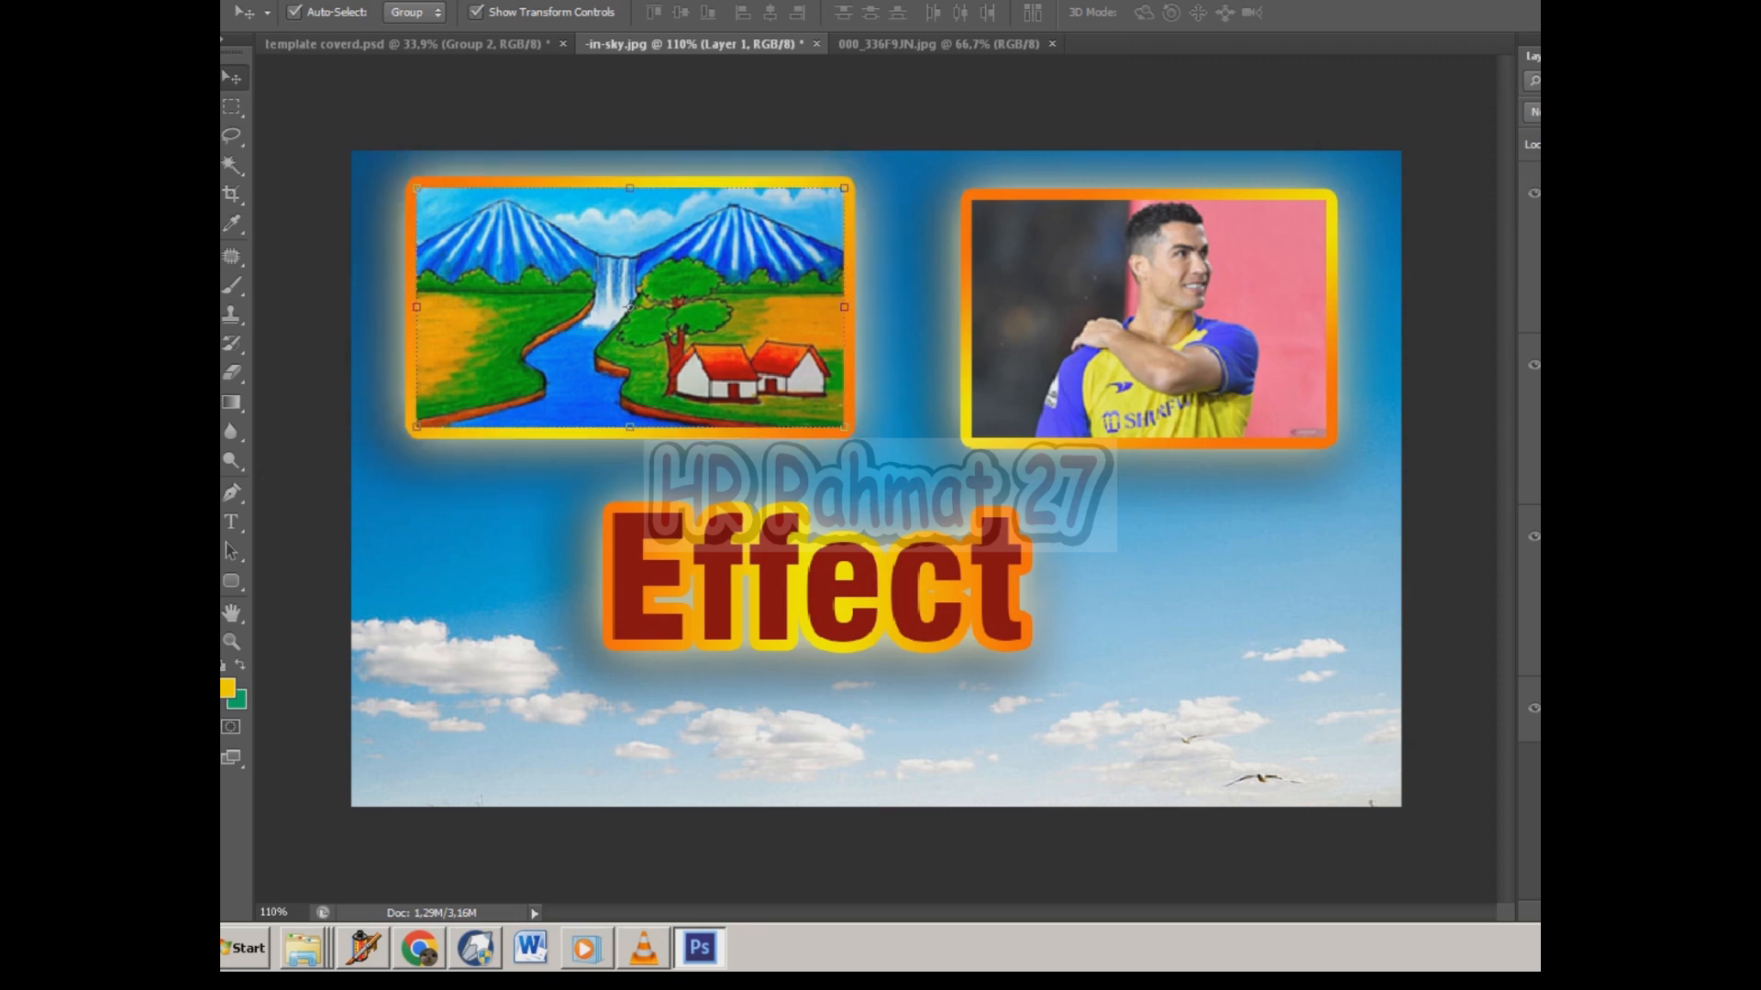